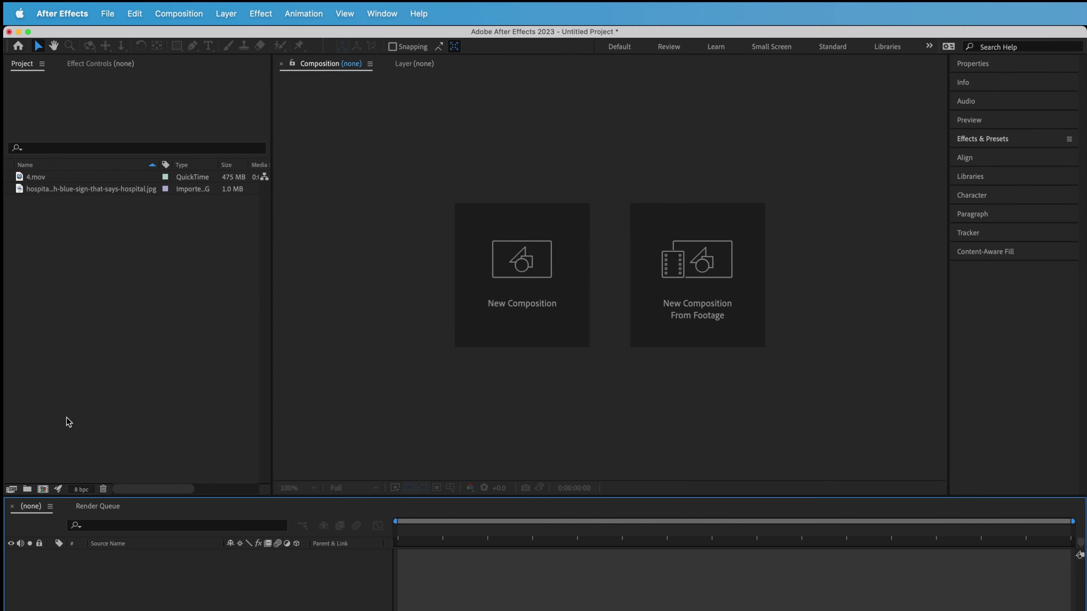
# - Create a new 1920x1080 composition with the transparency grid turned off
pyautogui.click(41, 489)
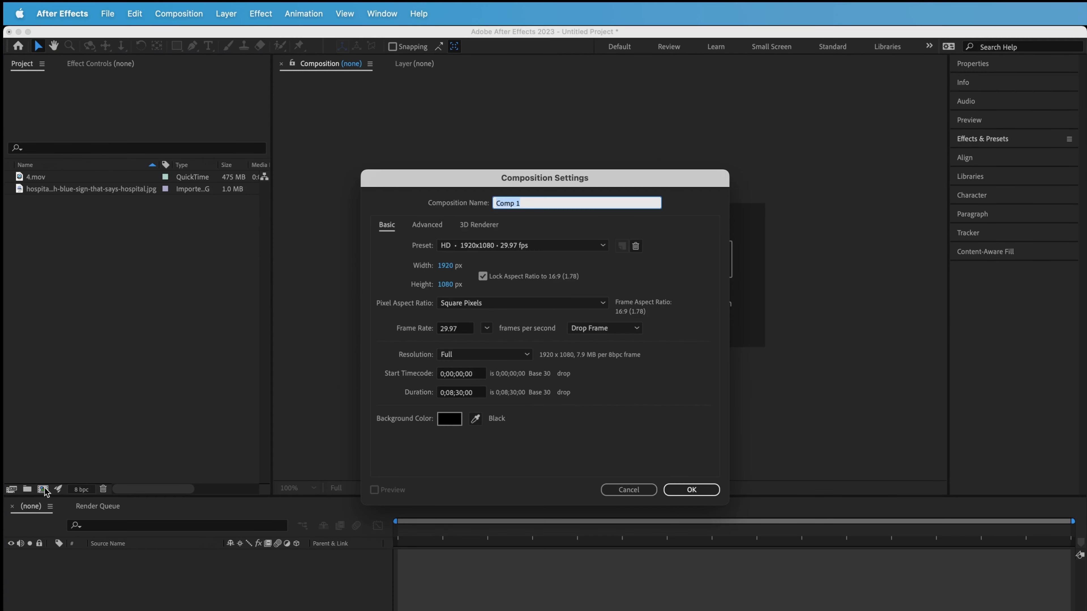
pyautogui.click(702, 487)
pyautogui.click(409, 489)
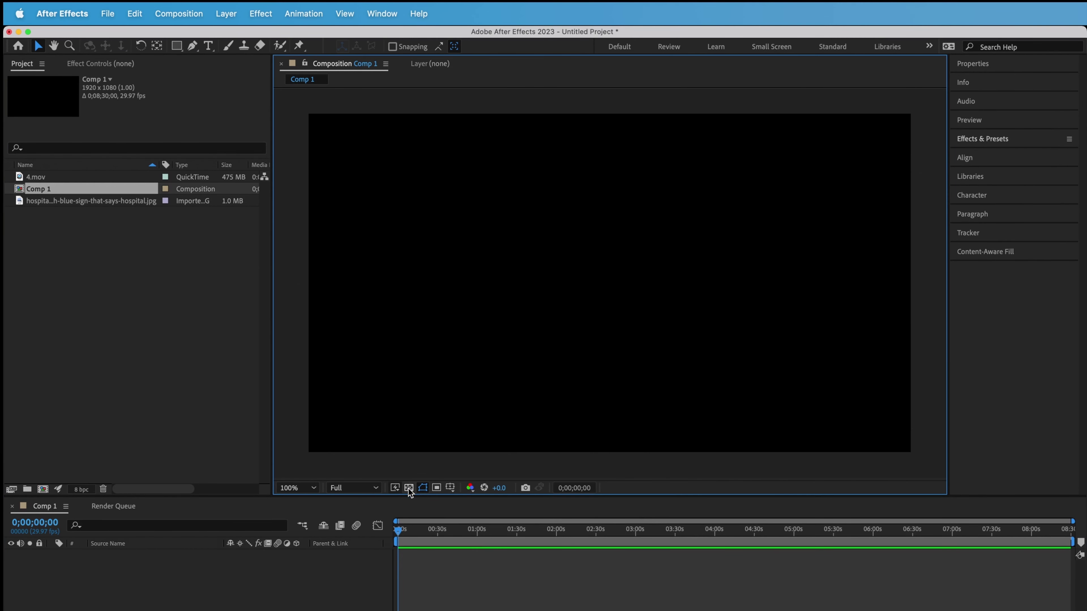
# - Add the 4.mov footage to Comp 1 as its first layer
pyautogui.click(149, 401)
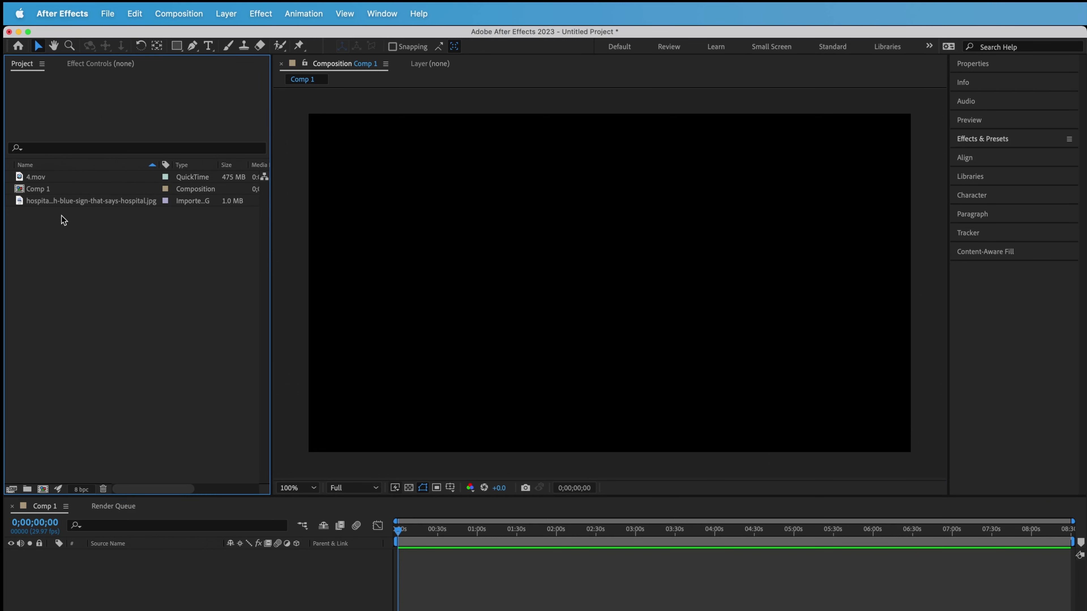
pyautogui.click(31, 180)
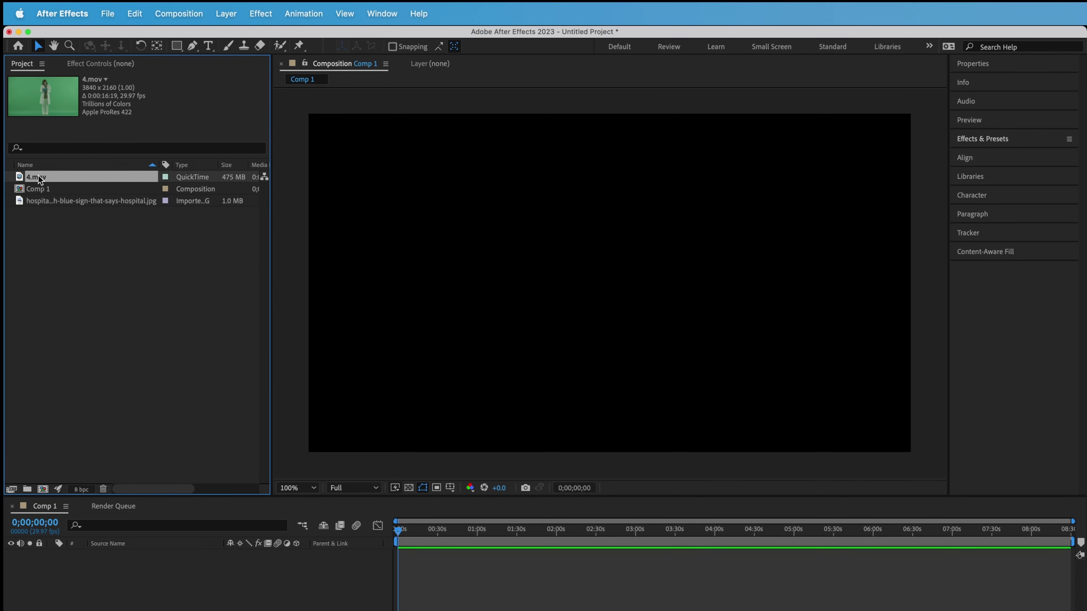
pyautogui.moveTo(31, 180); pyautogui.dragTo(128, 564)
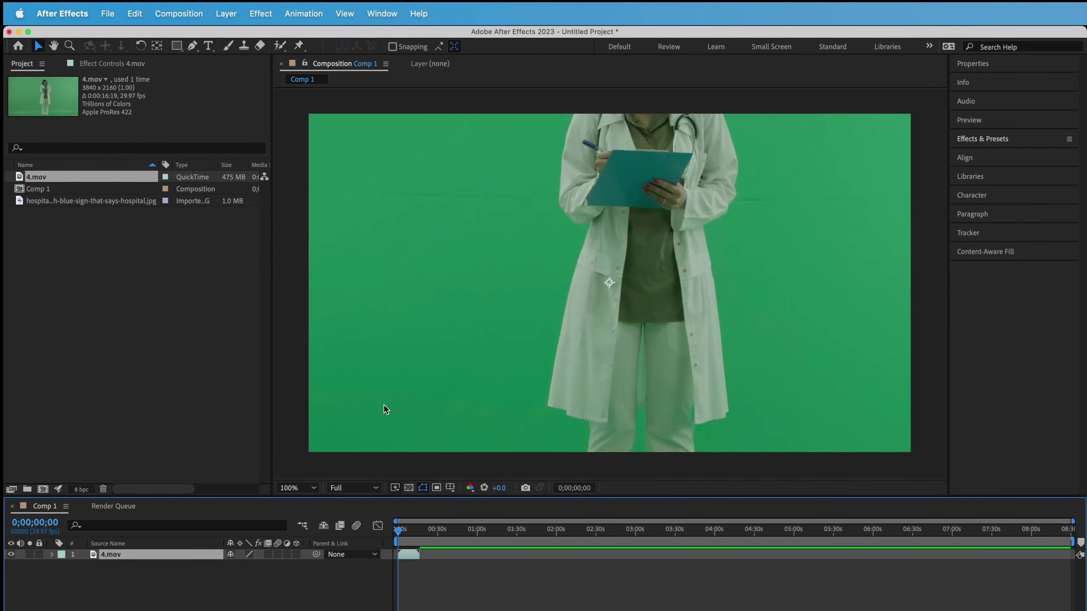
pyautogui.scroll(-4, 641, 170)
pyautogui.scroll(2, 641, 170)
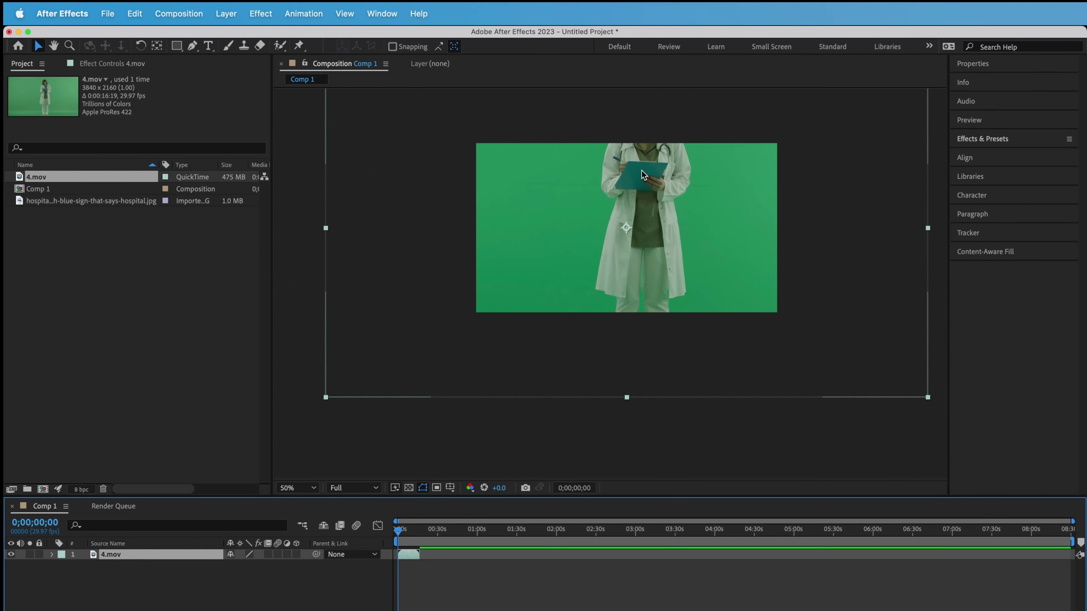
pyautogui.moveTo(641, 170); pyautogui.dragTo(625, 214)
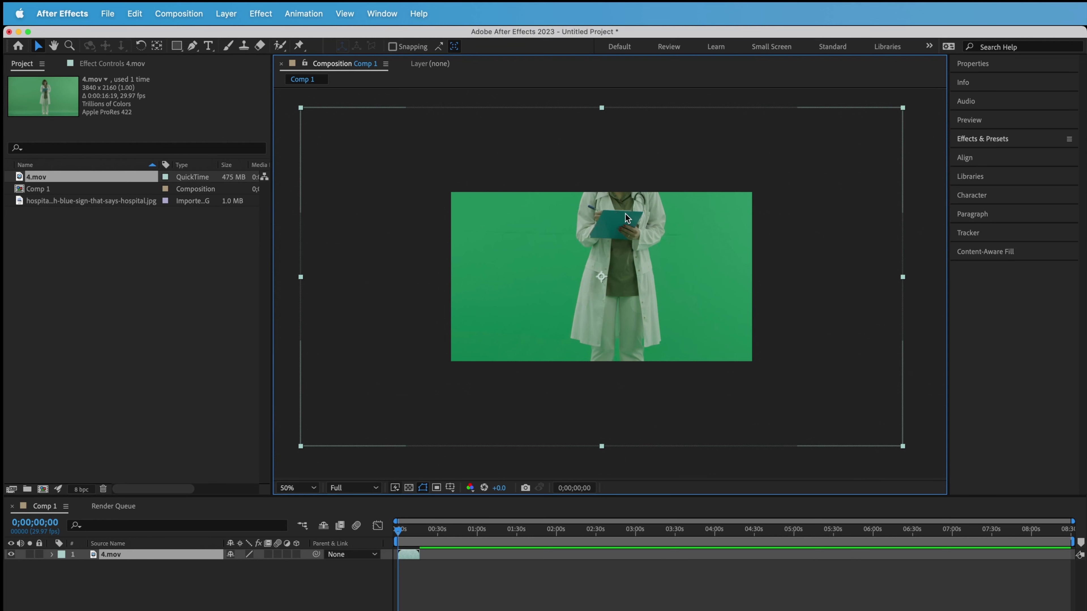
# - Fit the 4K 4.mov layer to the 1920x1080 frame and view the comp at 100% zoom
pyautogui.press('super+alt+f')
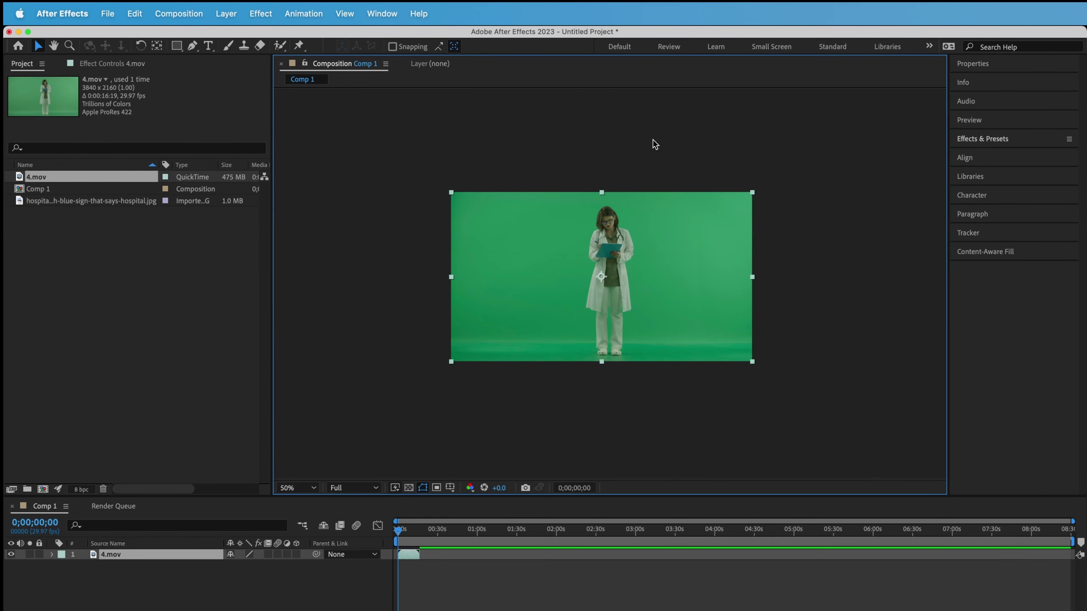
pyautogui.click(436, 590)
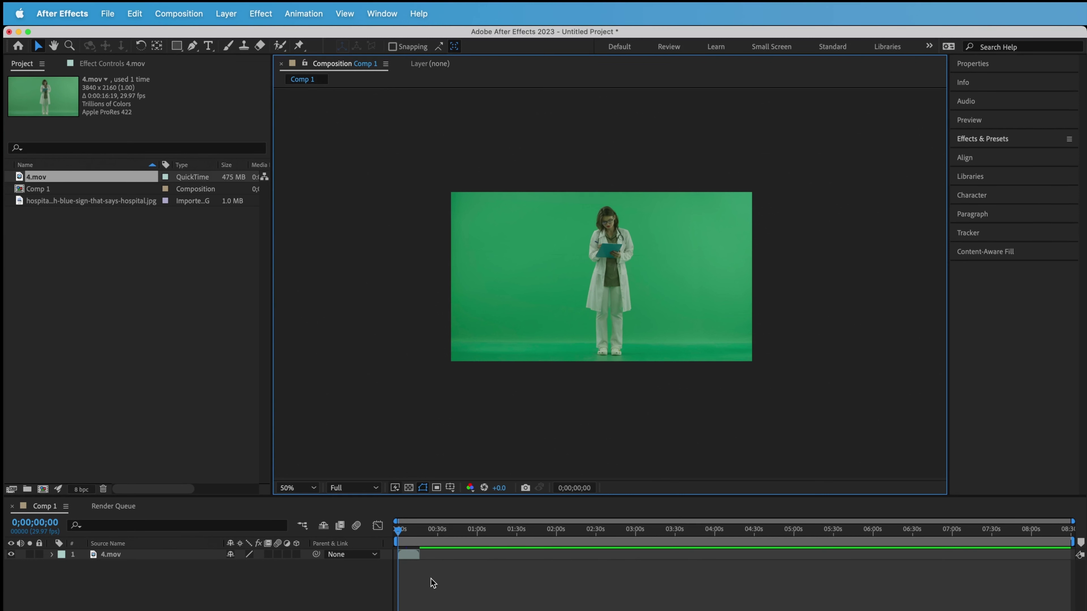
pyautogui.click(112, 556)
pyautogui.press('/')
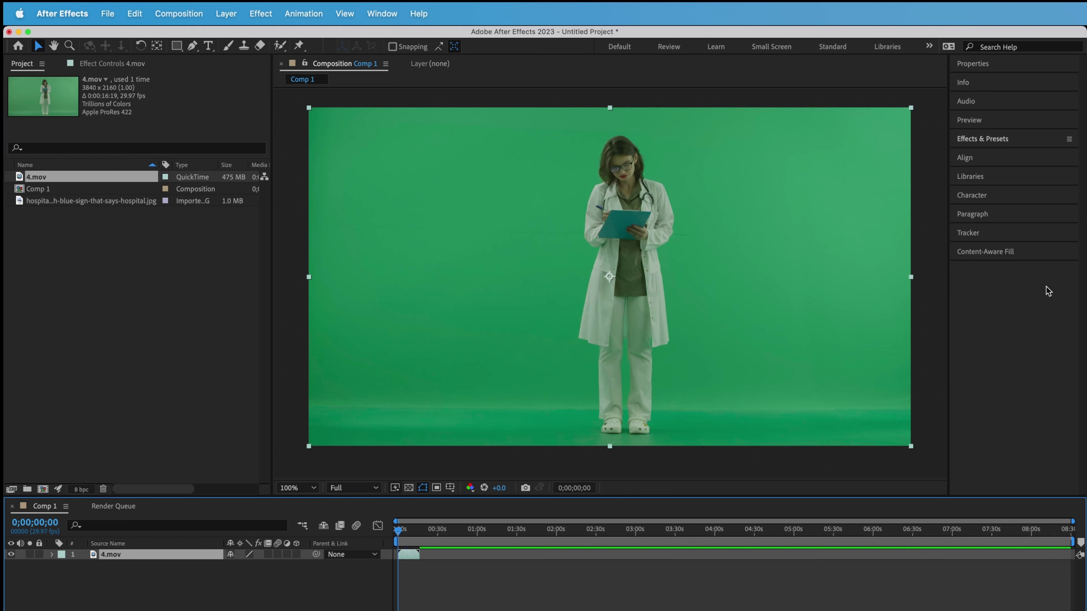
# - Find Keylight (1.2) with a 'key' search and apply it to the doctor clip
pyautogui.click(987, 140)
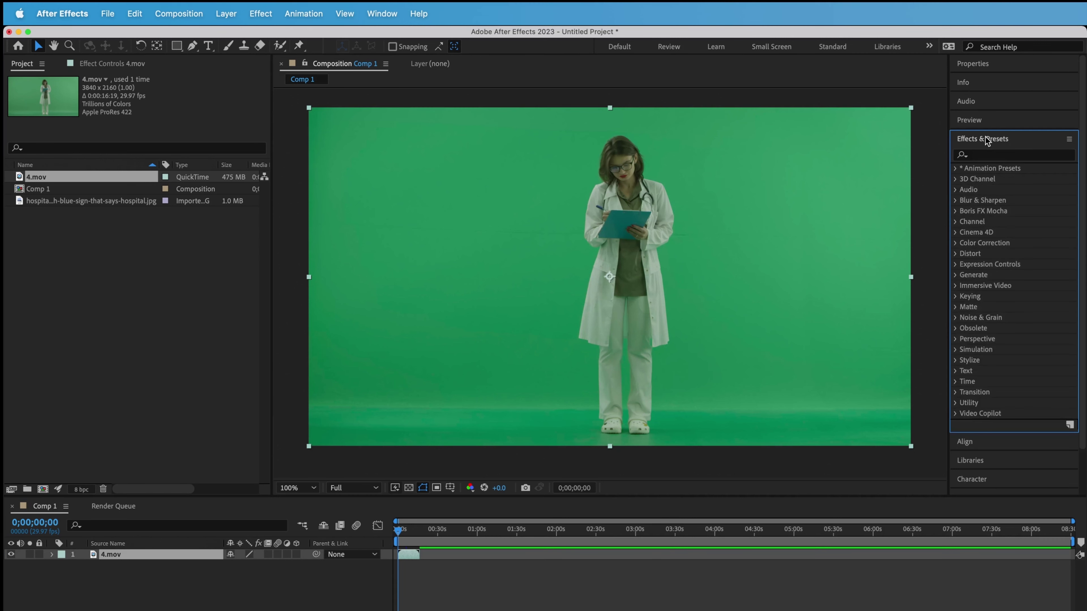
pyautogui.click(977, 154)
pyautogui.click(1065, 81)
pyautogui.write('key')
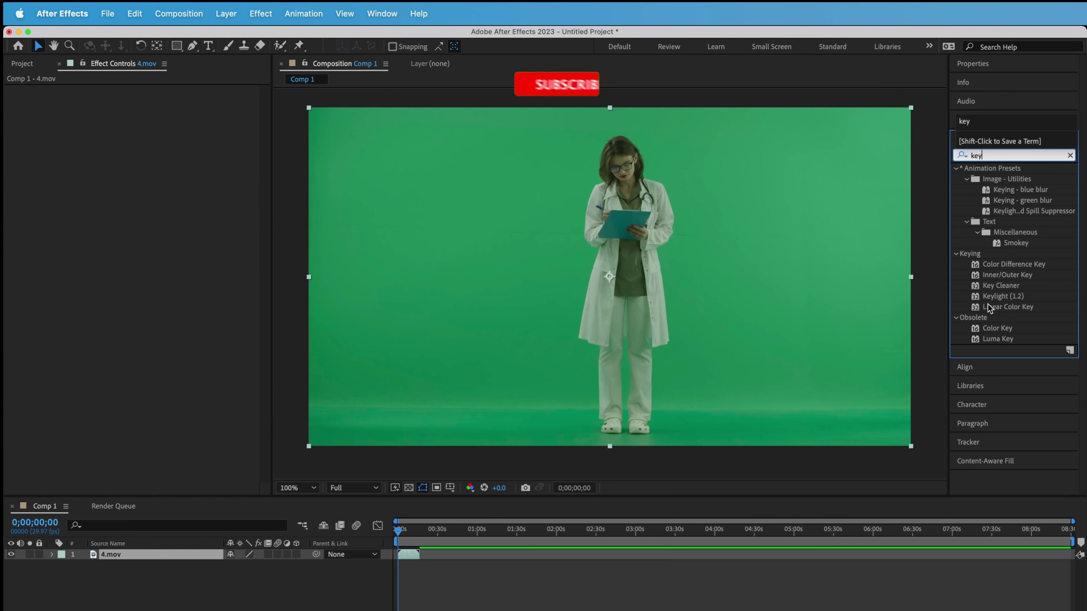
pyautogui.click(992, 297)
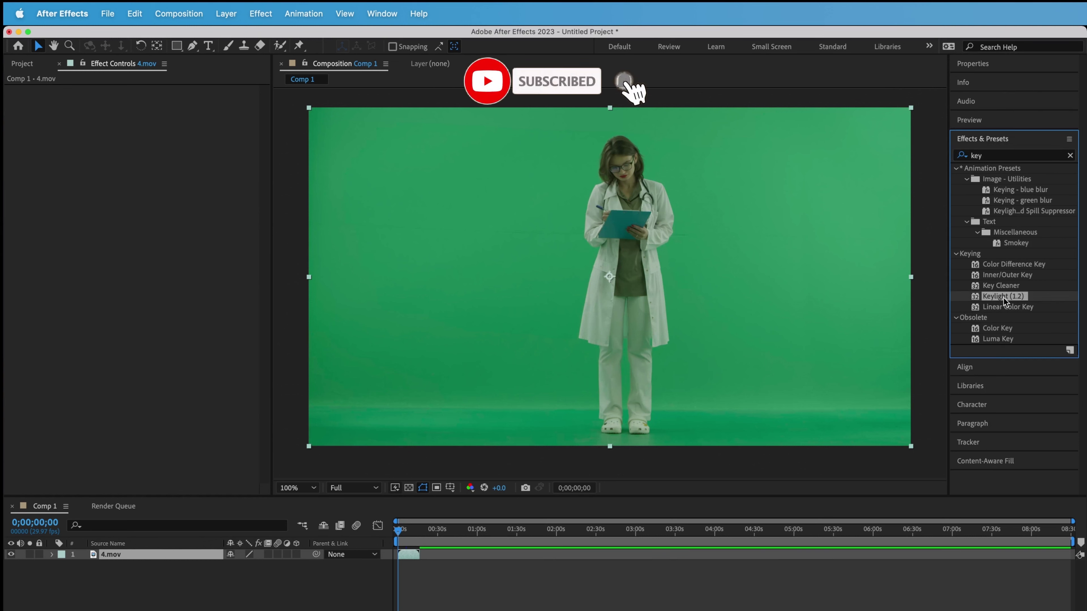
pyautogui.moveTo(1001, 298); pyautogui.dragTo(606, 257)
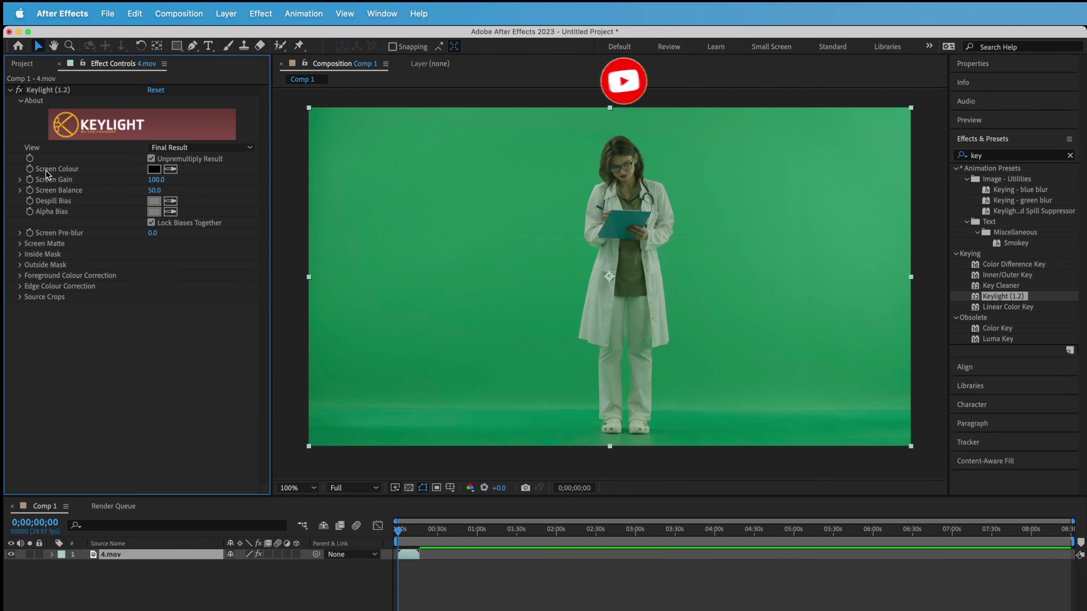
# - Sample the green background as Keylight's Screen Colour and show the transparency grid
pyautogui.click(170, 170)
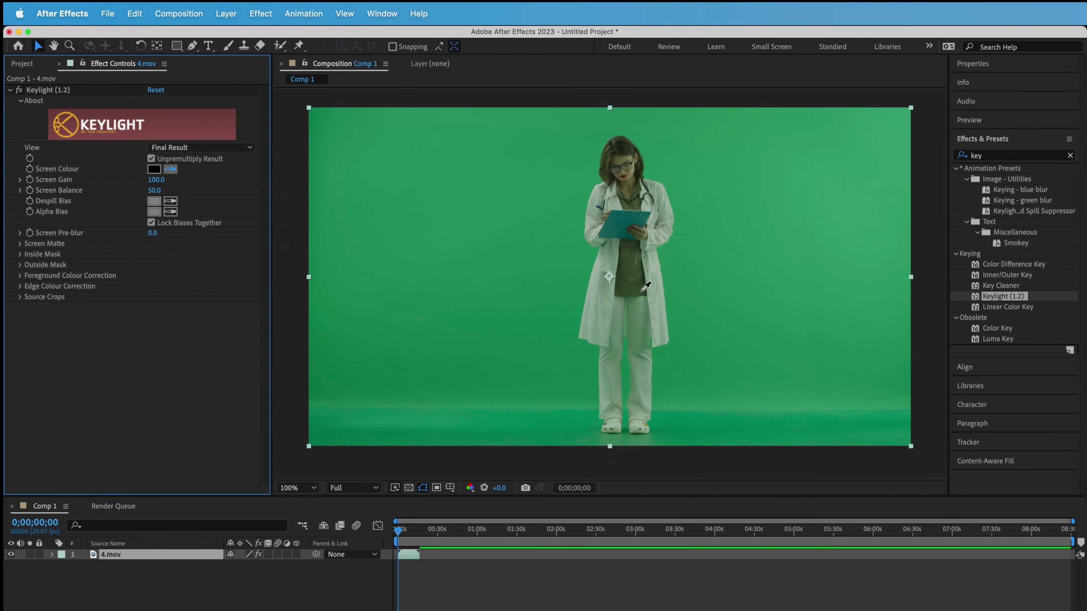
pyautogui.click(687, 172)
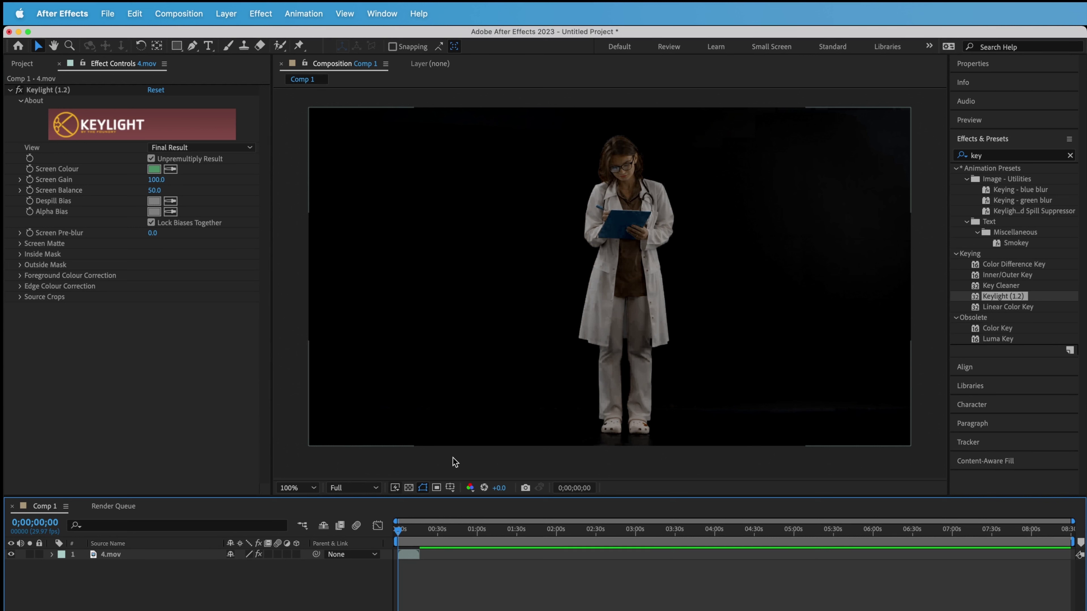
pyautogui.click(409, 488)
pyautogui.scroll(6, 636, 339)
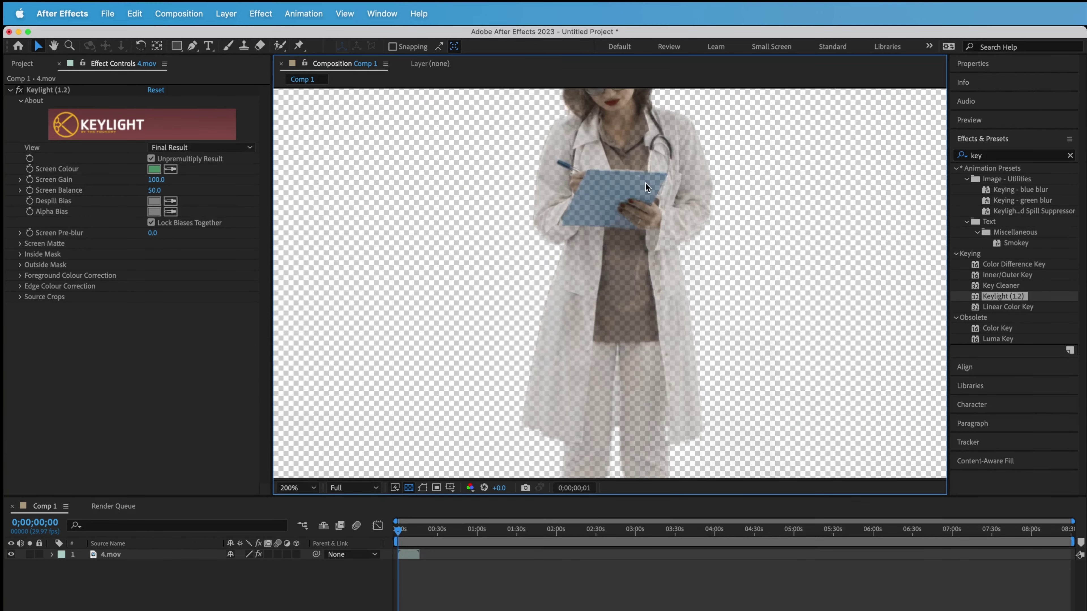
pyautogui.scroll(-3, 636, 340)
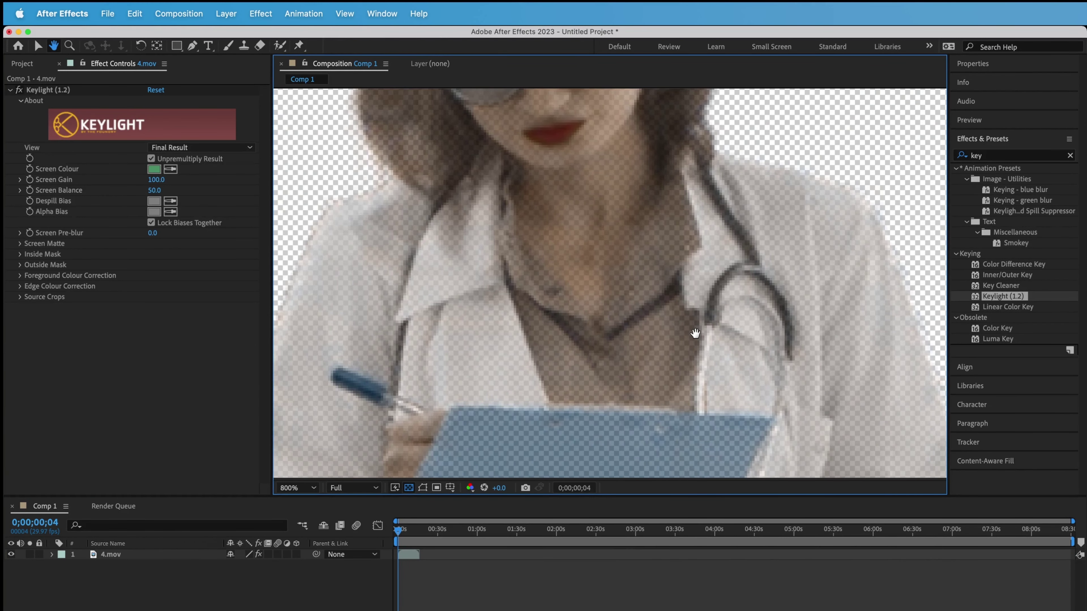
pyautogui.scroll(-3, 530, 154)
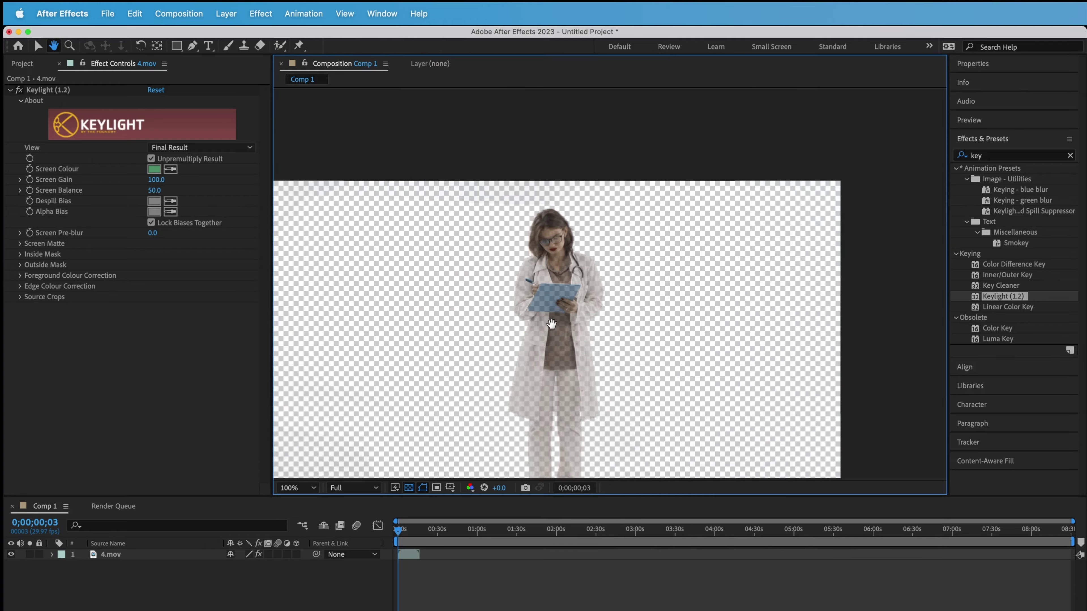
pyautogui.moveTo(539, 182); pyautogui.dragTo(609, 259)
pyautogui.click(209, 144)
pyautogui.click(210, 145)
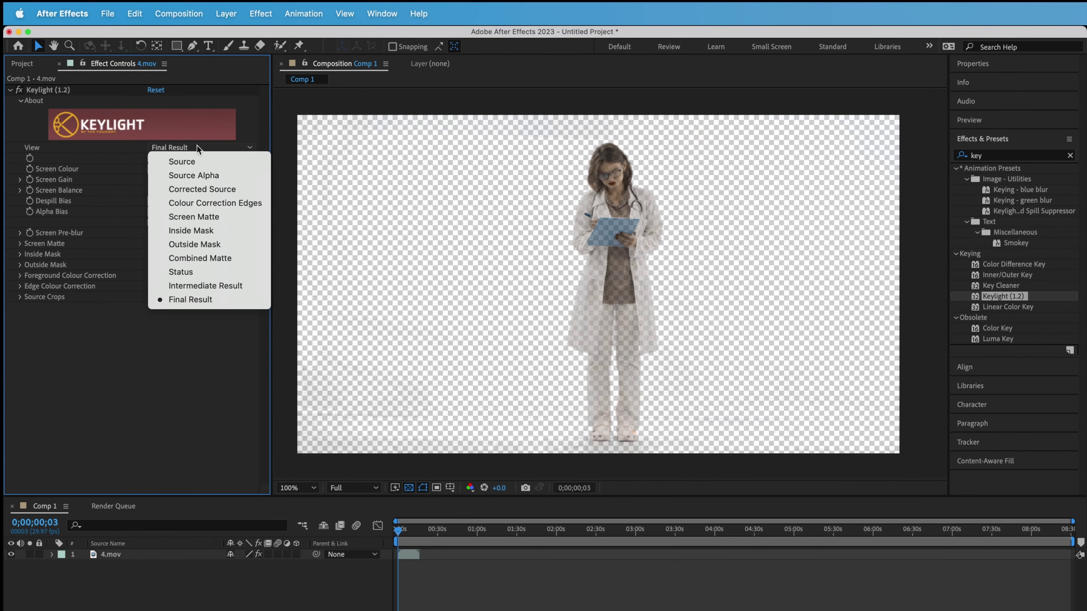
# - Switch Keylight to Screen Matte view and set Clip Black 13 and Clip White 28
pyautogui.click(188, 217)
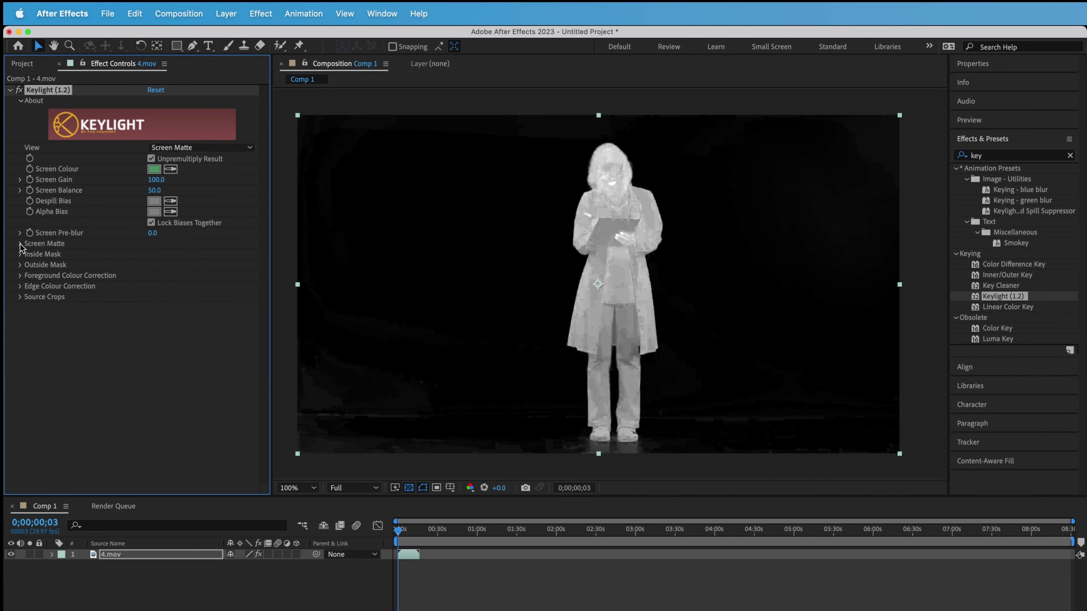
pyautogui.click(21, 244)
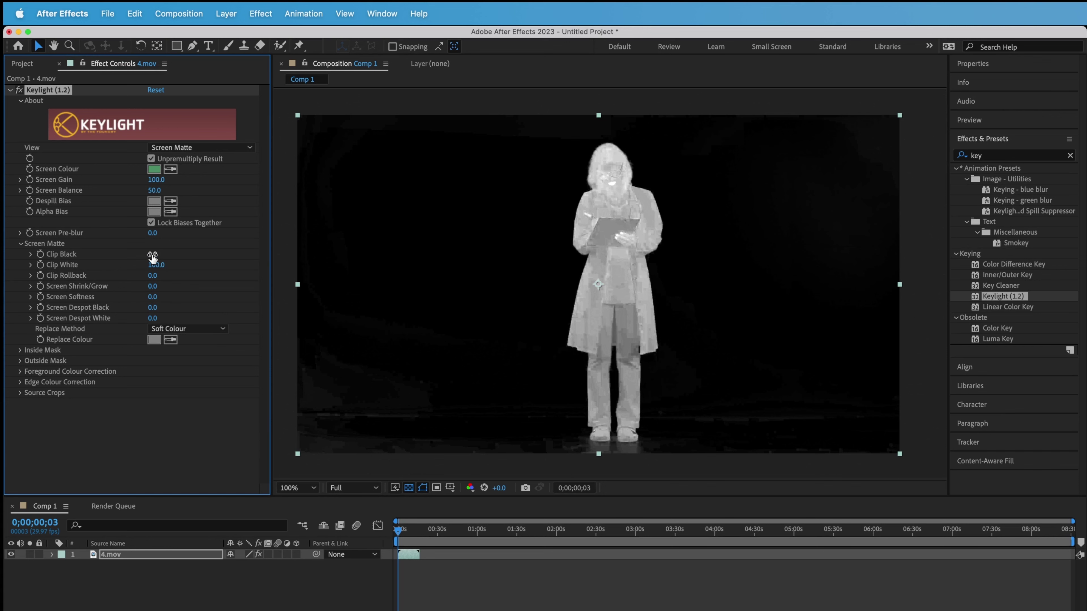
pyautogui.moveTo(153, 255); pyautogui.dragTo(157, 253)
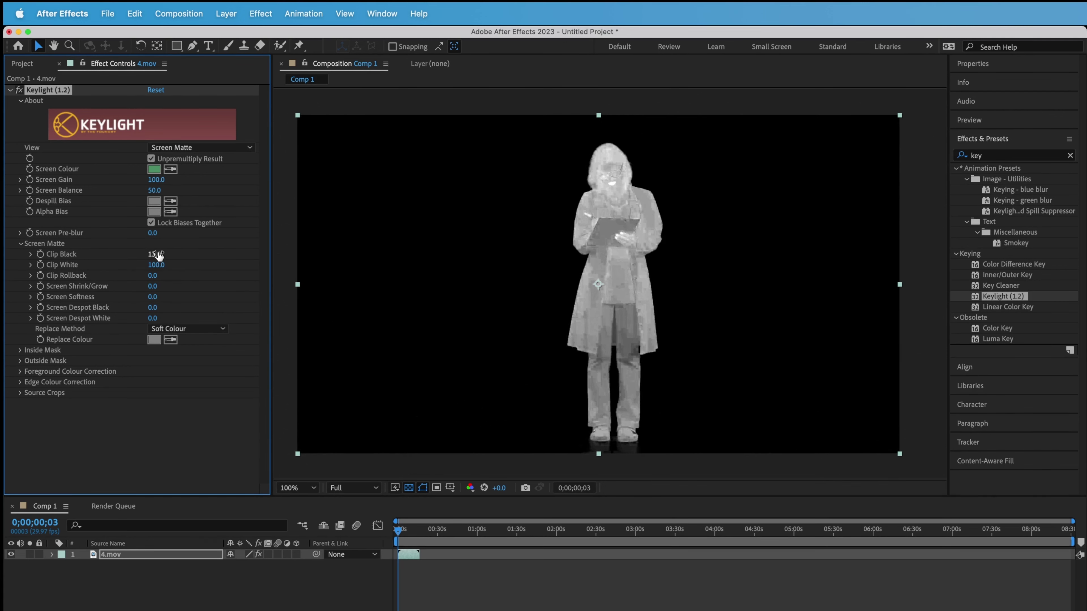
pyautogui.moveTo(155, 265); pyautogui.dragTo(134, 269)
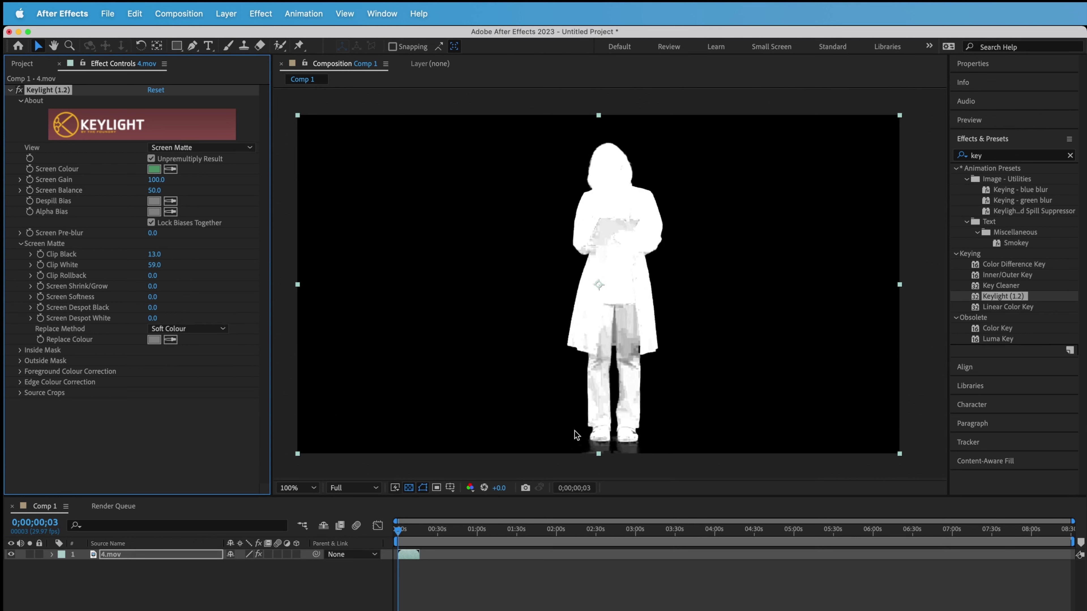
pyautogui.moveTo(154, 265); pyautogui.dragTo(137, 268)
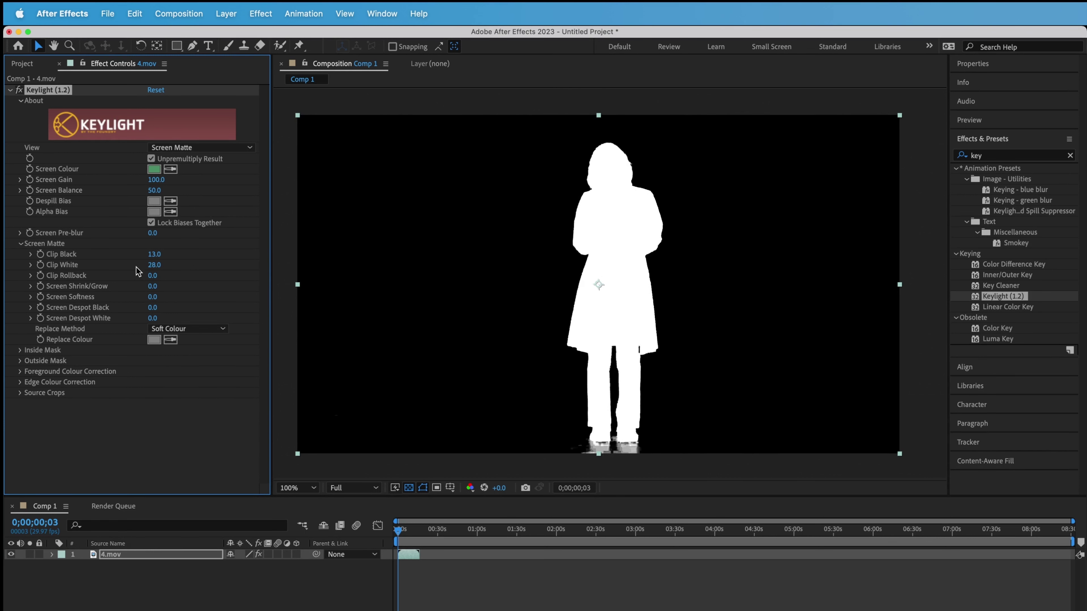
pyautogui.click(207, 439)
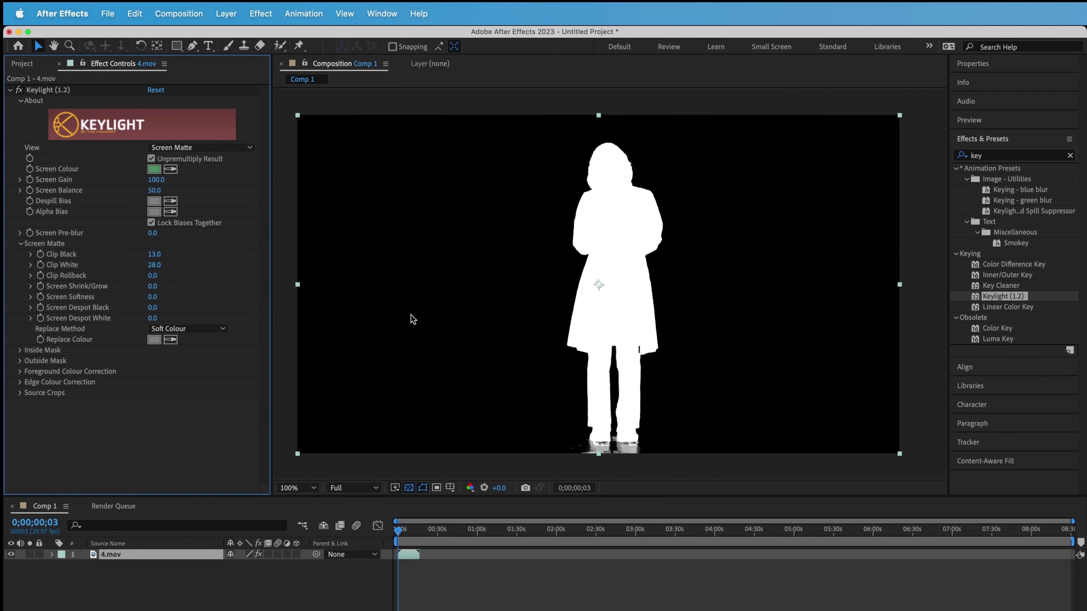
pyautogui.click(413, 319)
pyautogui.click(176, 147)
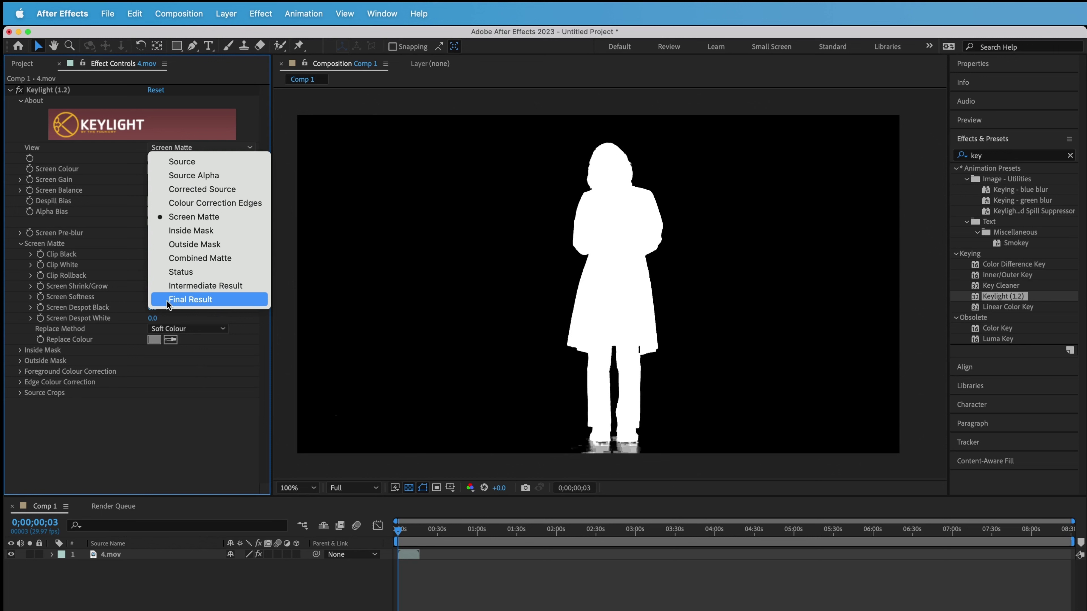
# - Set Keylight View to Intermediate Result and pan around to inspect the doctor's key edges
pyautogui.click(180, 290)
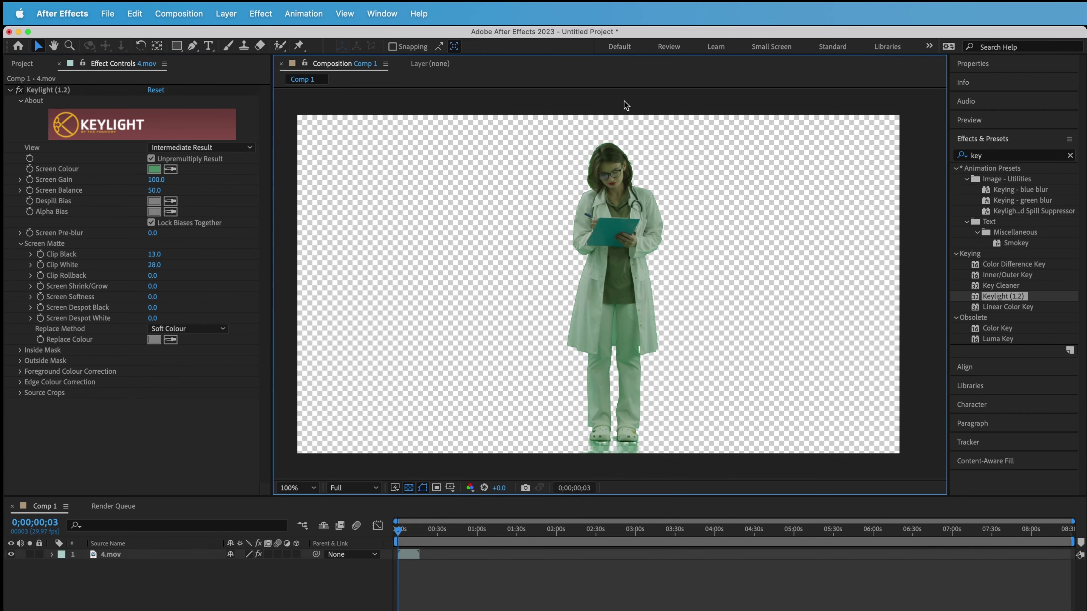
pyautogui.scroll(4, 609, 235)
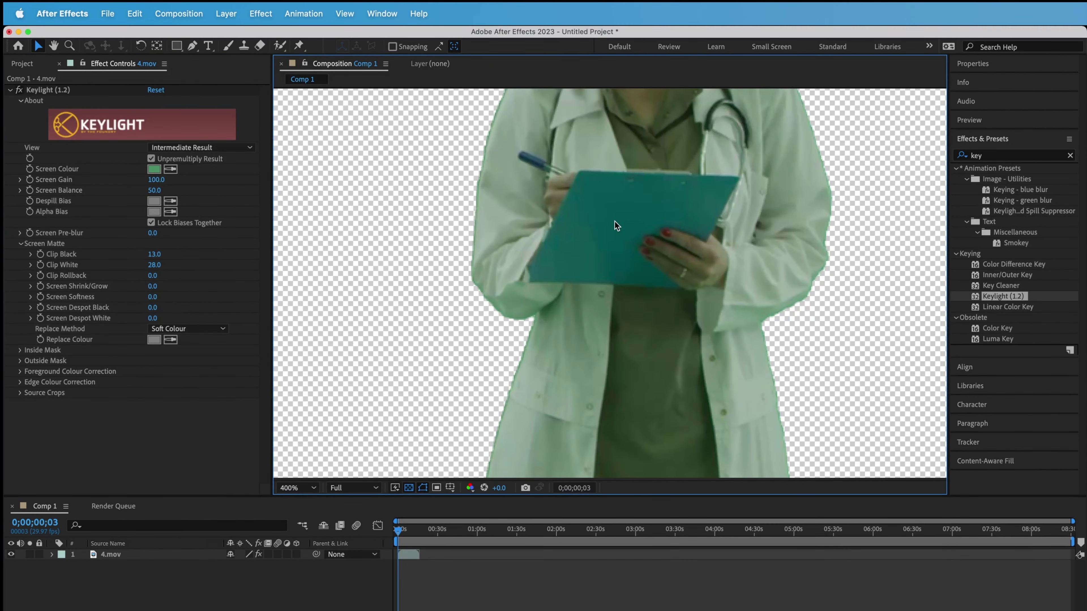
pyautogui.scroll(-2, 616, 226)
pyautogui.press('space')
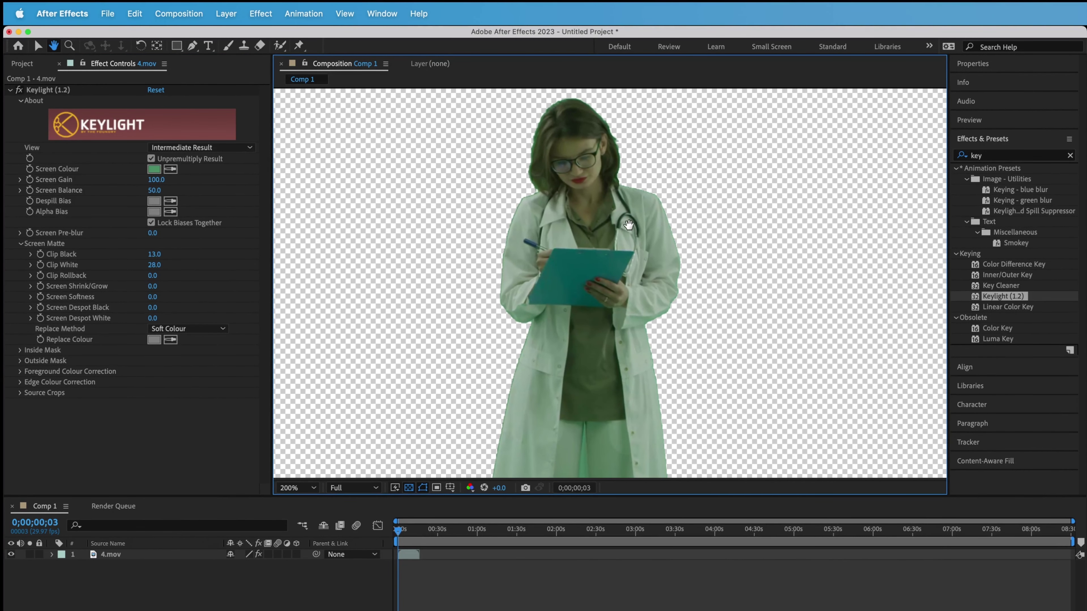
pyautogui.moveTo(629, 224)
pyautogui.mouseDown()
pyautogui.moveTo(489, 96)
pyautogui.moveTo(544, 237)
pyautogui.mouseUp()
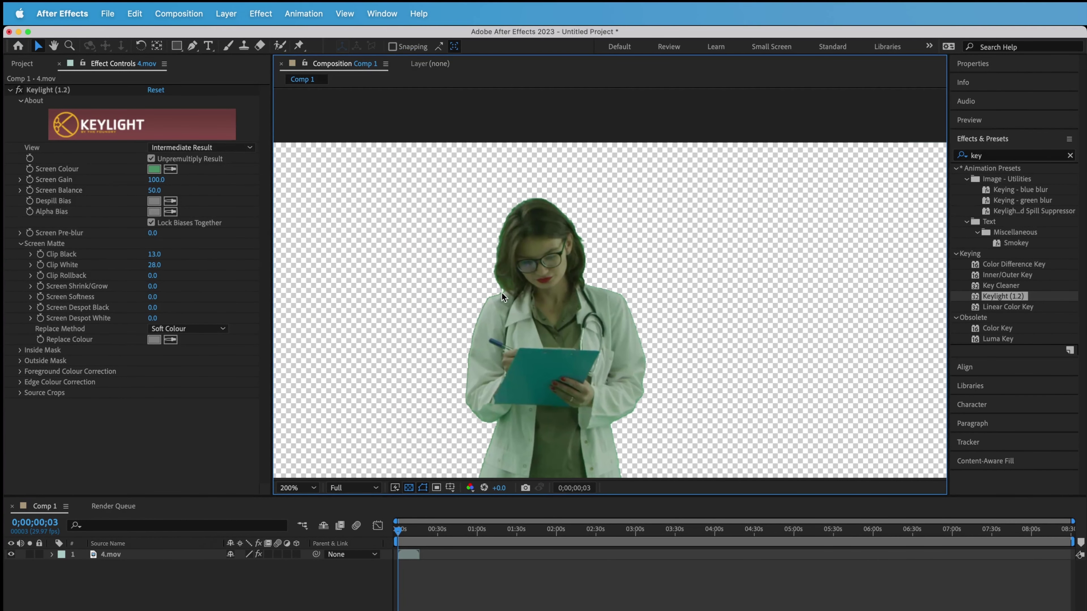
pyautogui.scroll(3, 502, 296)
pyautogui.scroll(-3, 450, 297)
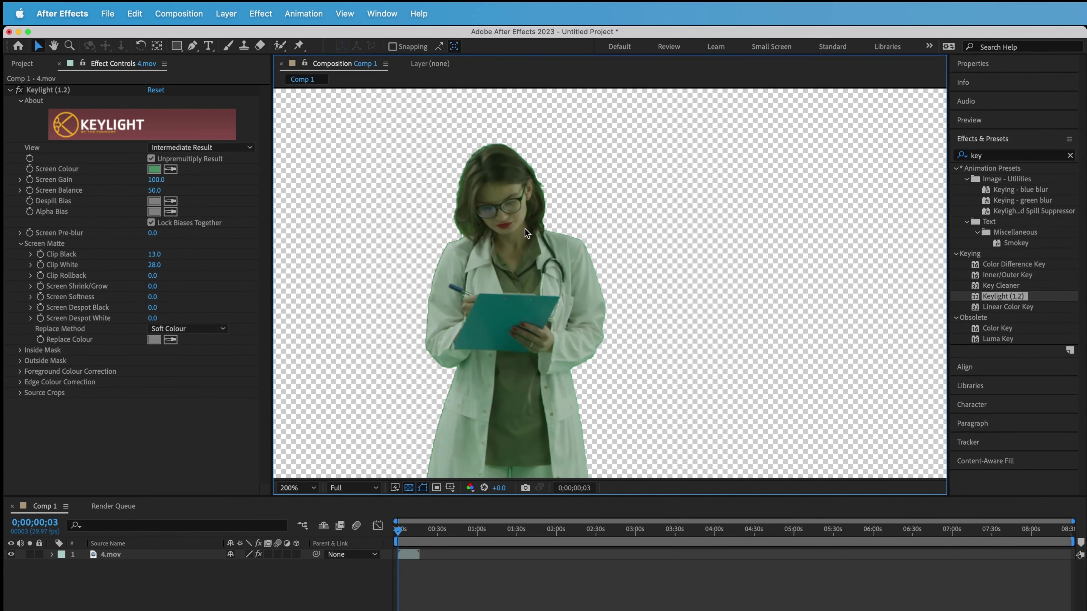
pyautogui.moveTo(527, 233)
pyautogui.mouseDown()
pyautogui.moveTo(582, 403)
pyautogui.moveTo(608, 344)
pyautogui.mouseUp()
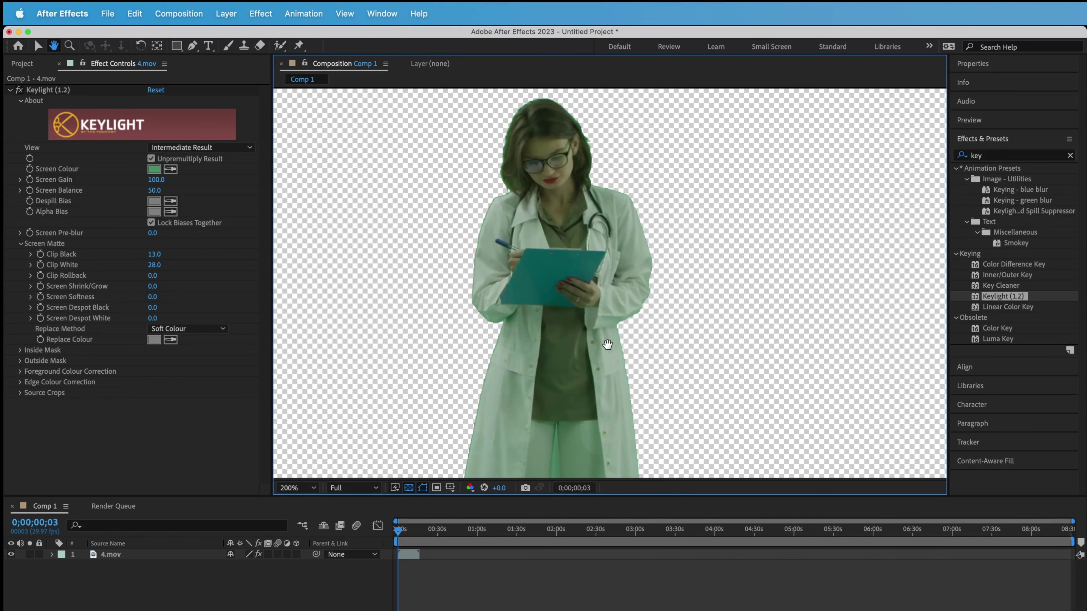
pyautogui.click(997, 160)
# - Apply Advanced Spill Suppressor from an 'advan' search to 4.mov with Suppression at 75%
pyautogui.write('advan')
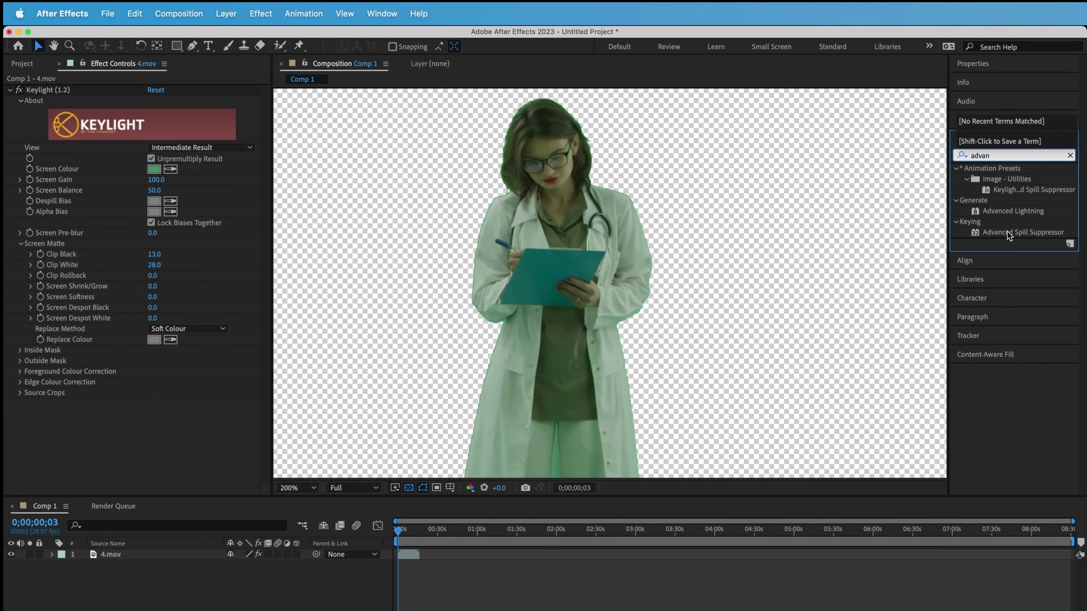
pyautogui.moveTo(1016, 232); pyautogui.dragTo(512, 262)
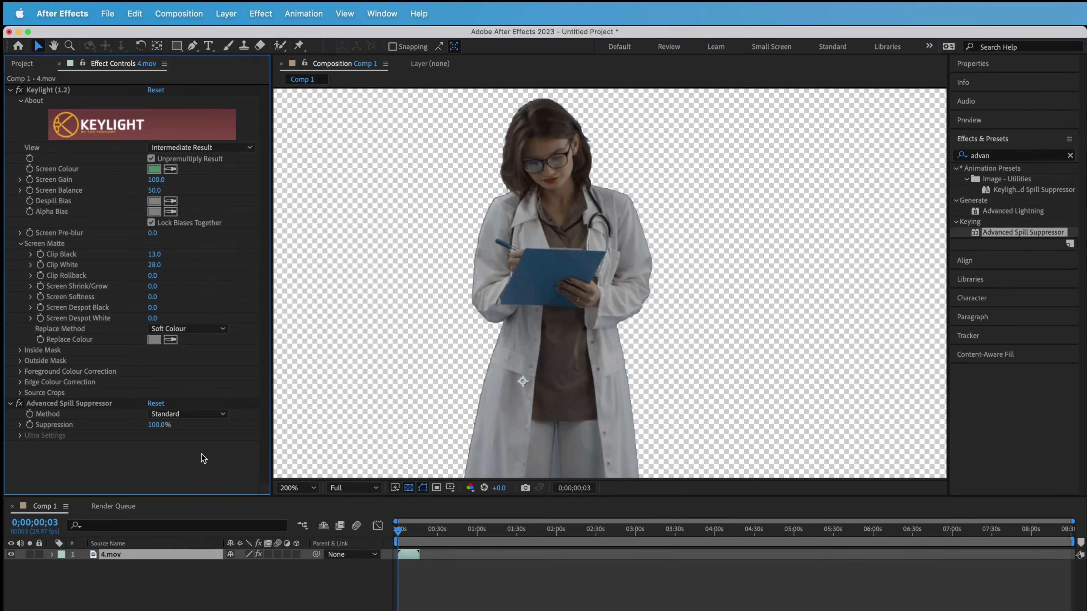
pyautogui.moveTo(161, 424)
pyautogui.mouseDown()
pyautogui.moveTo(137, 428)
pyautogui.moveTo(148, 425)
pyautogui.mouseUp()
pyautogui.scroll(3, 582, 272)
pyautogui.moveTo(619, 250); pyautogui.dragTo(626, 282)
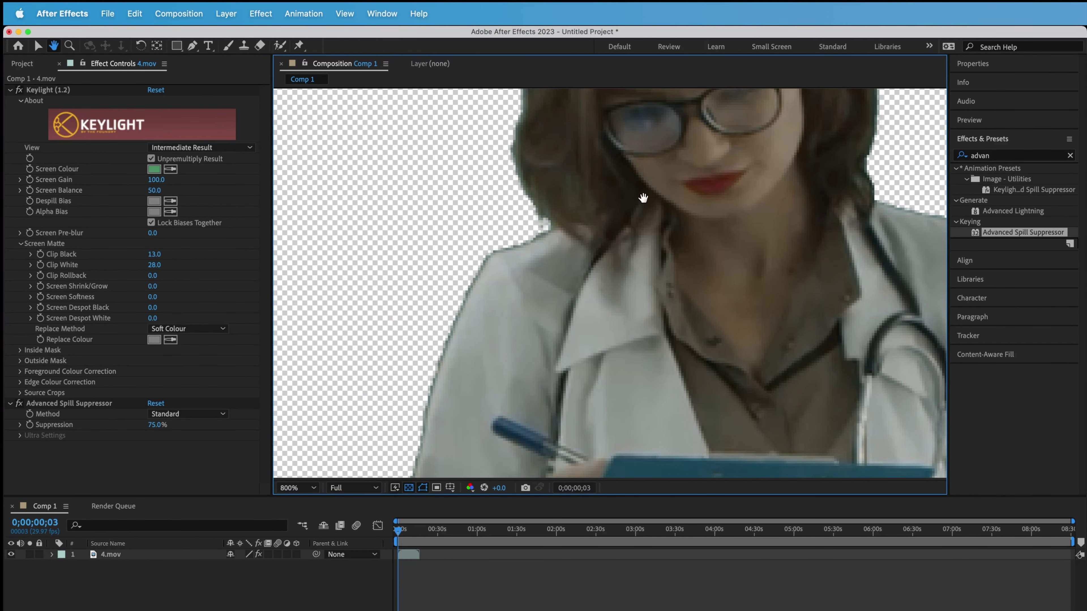
pyautogui.scroll(5, 526, 292)
pyautogui.hscroll(3, 526, 291)
pyautogui.scroll(-3, 707, 414)
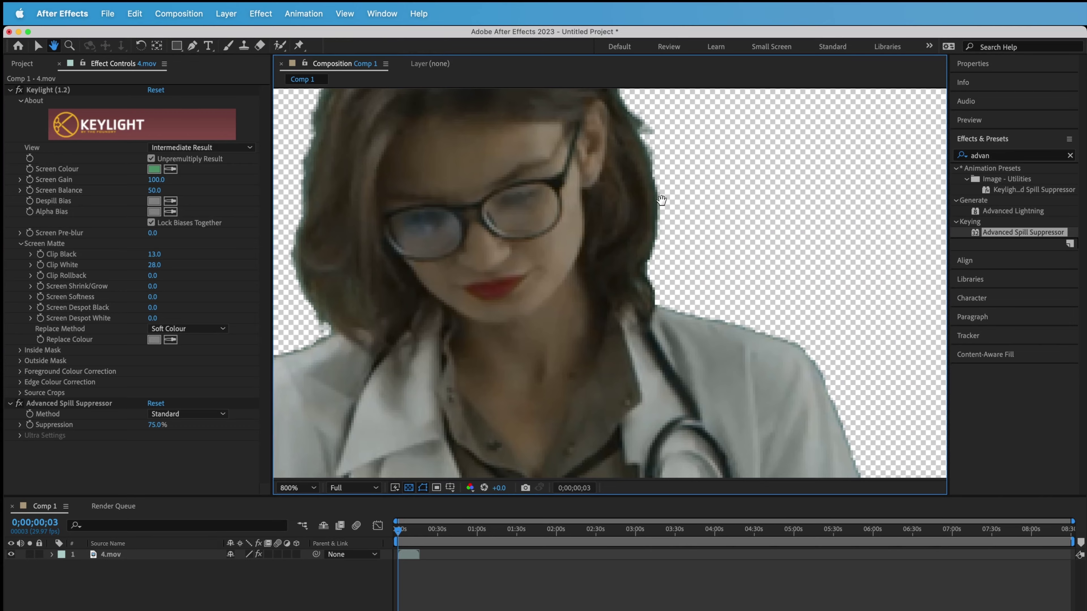
pyautogui.scroll(-3, 635, 287)
pyautogui.scroll(-3, 776, 302)
pyautogui.scroll(3, 775, 303)
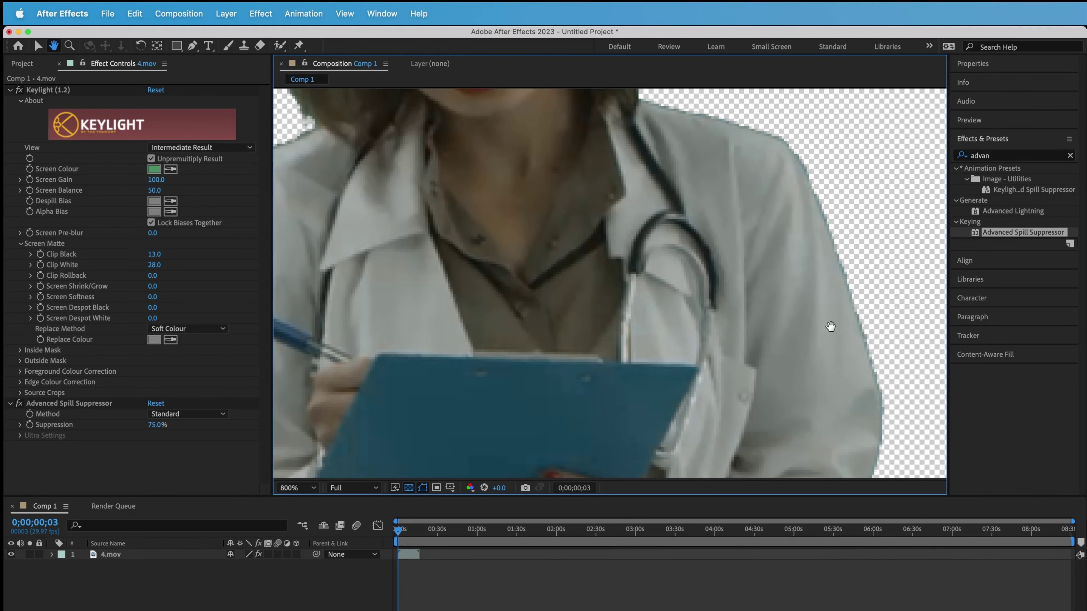
pyautogui.press('v')
pyautogui.click(962, 155)
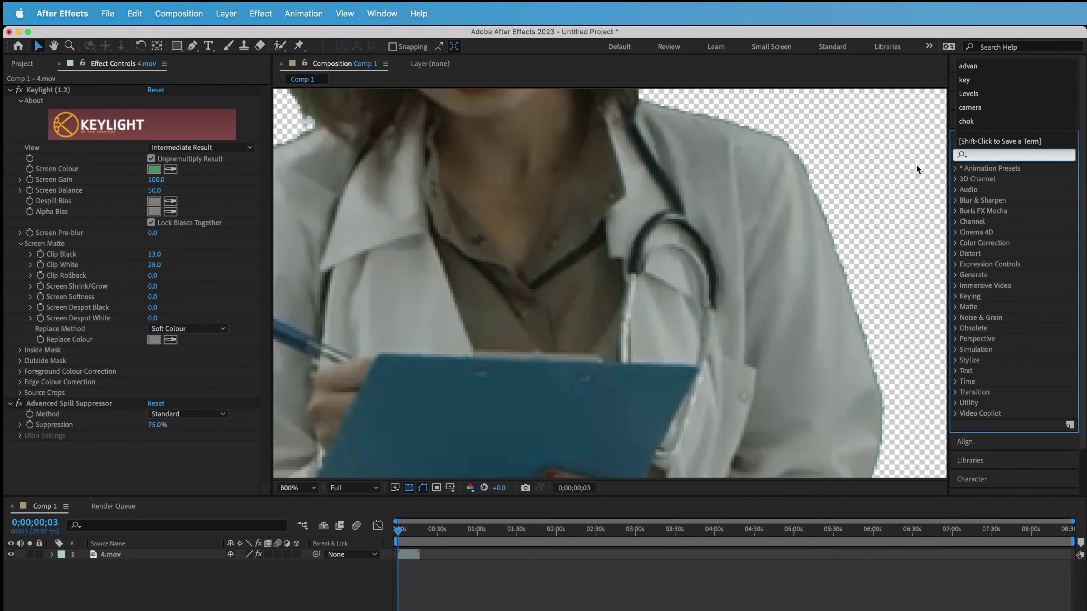
# - Apply Simple Choker to the doctor footage from the recent 'chok' search
pyautogui.click(966, 122)
pyautogui.click(1026, 190)
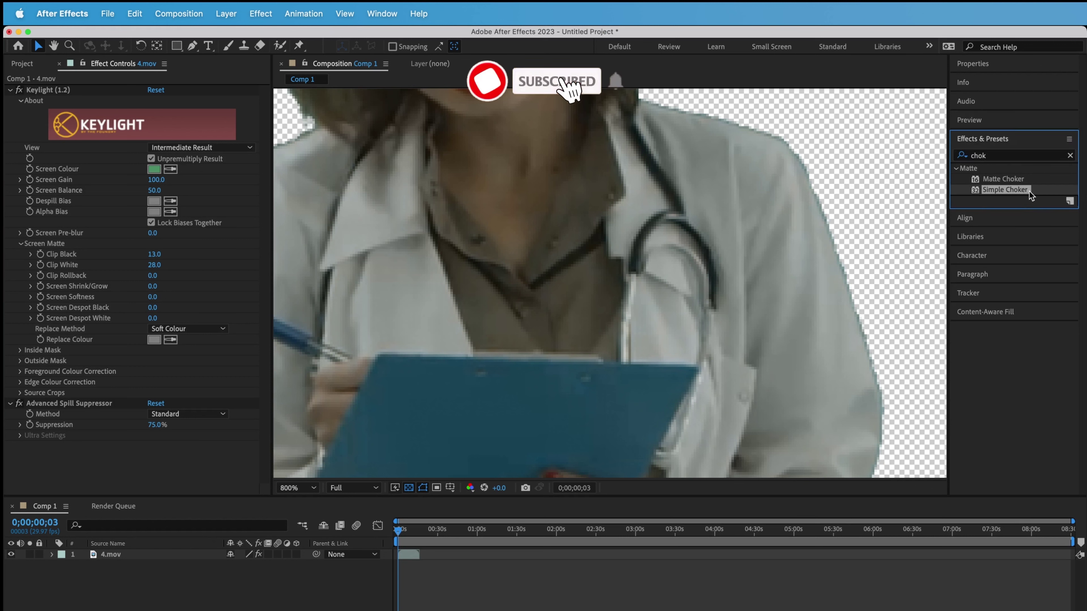
pyautogui.moveTo(1001, 189)
pyautogui.mouseDown()
pyautogui.moveTo(493, 302)
pyautogui.moveTo(144, 464)
pyautogui.mouseUp()
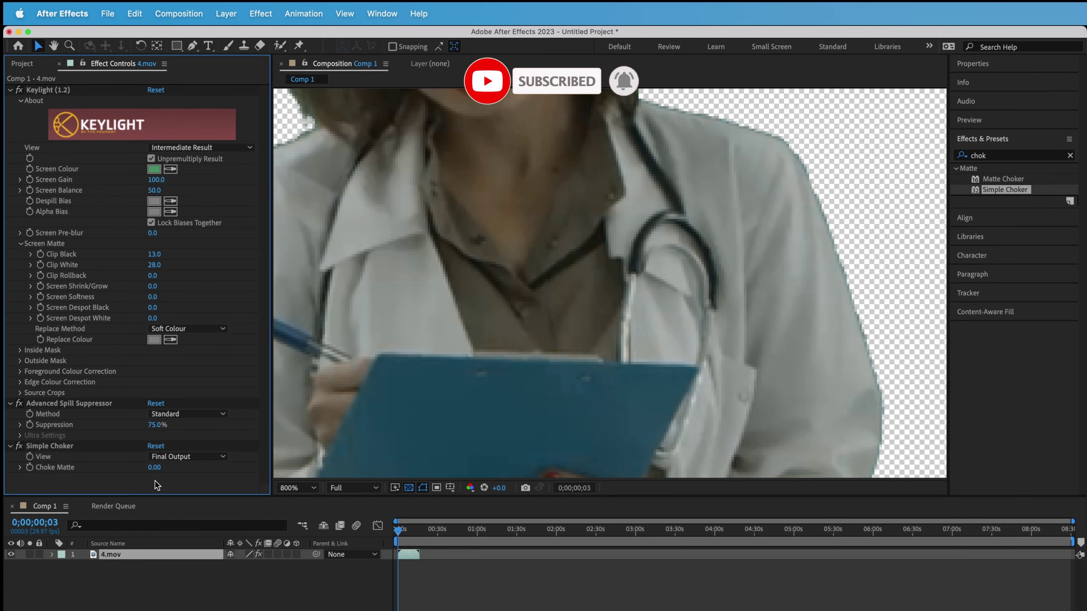
pyautogui.press('h')
pyautogui.moveTo(546, 289)
pyautogui.mouseDown()
pyautogui.moveTo(585, 306)
pyautogui.moveTo(528, 308)
pyautogui.mouseUp()
pyautogui.press('v')
# - Raise Simple Choker's Choke Matte to 2.90 and check the edges around the doctor's face
pyautogui.moveTo(153, 467); pyautogui.dragTo(154, 467)
pyautogui.moveTo(162, 466); pyautogui.dragTo(169, 466)
pyautogui.scroll(-5, 551, 195)
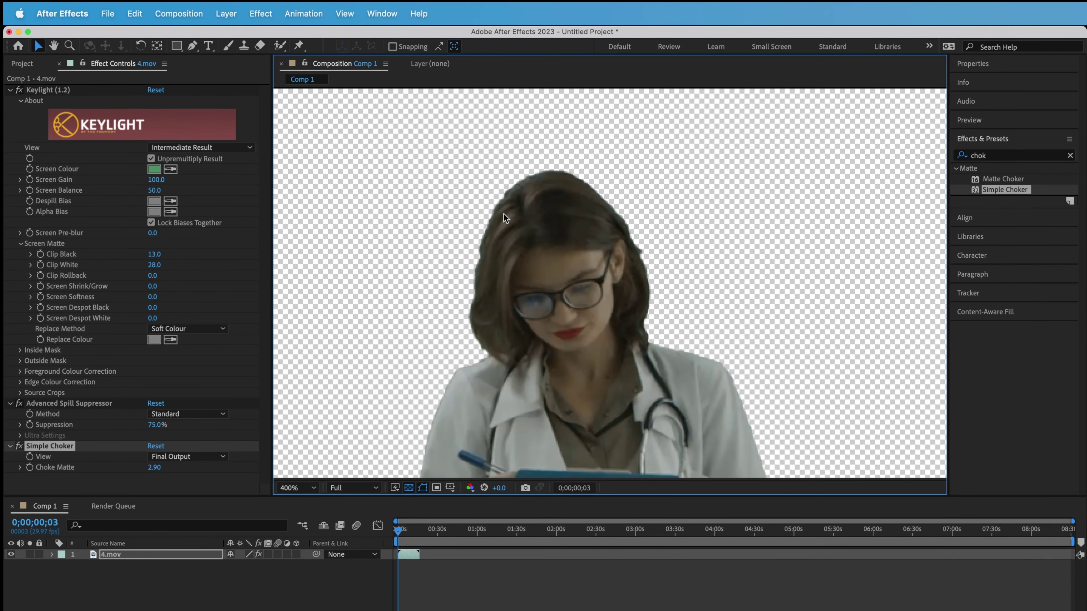
pyautogui.scroll(8, 570, 176)
pyautogui.scroll(-5, 570, 177)
pyautogui.scroll(3, 561, 319)
pyautogui.scroll(2, 561, 318)
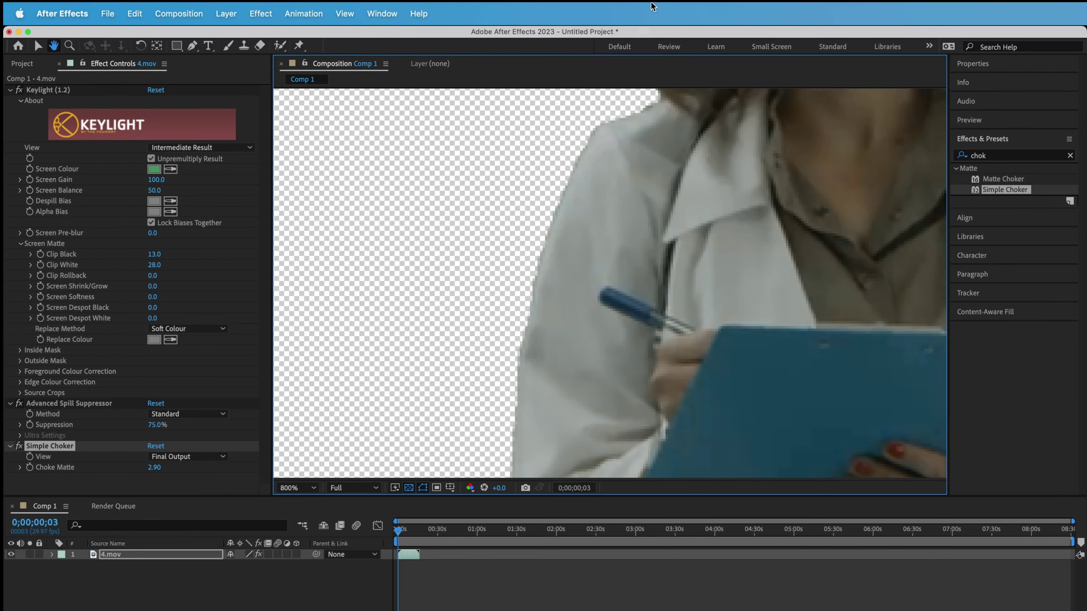
pyautogui.moveTo(658, 133); pyautogui.dragTo(762, 466)
pyautogui.click(995, 159)
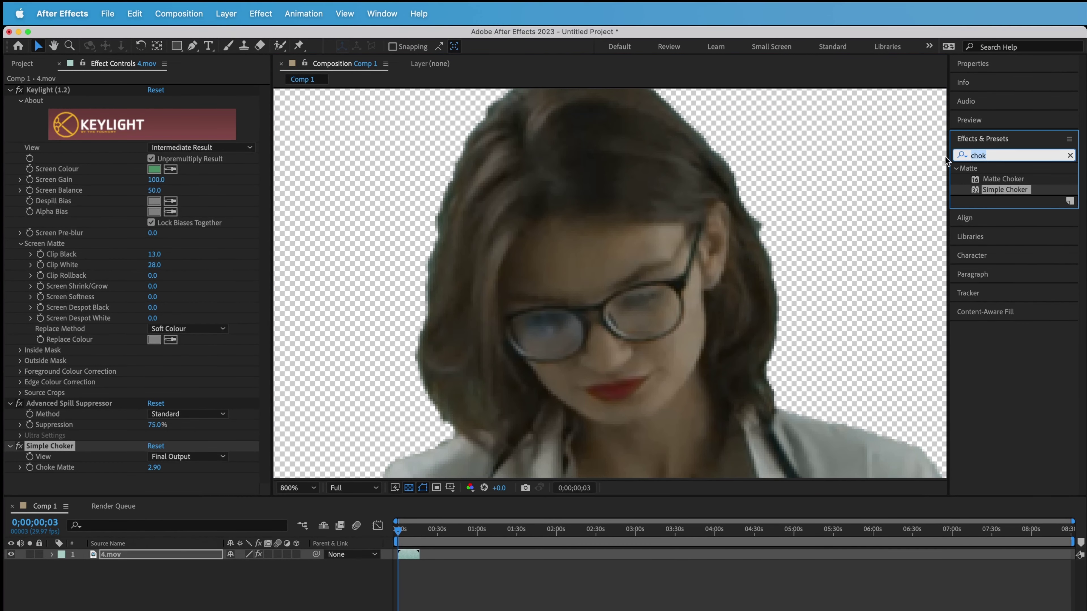
# - Apply Key Cleaner from a 'key' search and inspect the doctor's face and hair edges
pyautogui.write('key')
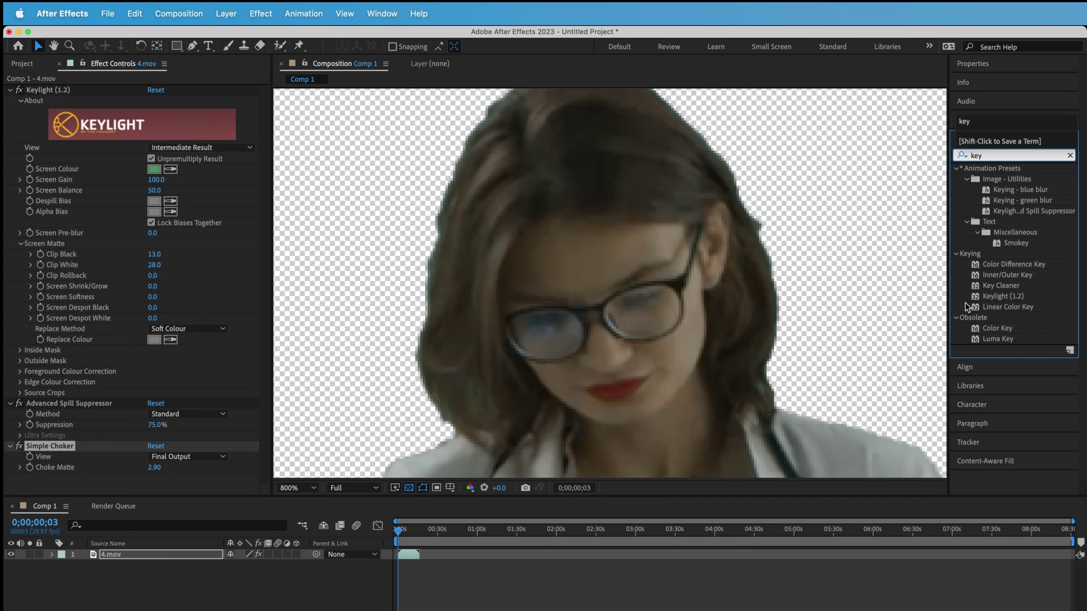
pyautogui.click(986, 286)
pyautogui.moveTo(995, 291); pyautogui.dragTo(101, 477)
pyautogui.press('h')
pyautogui.moveTo(548, 186)
pyautogui.mouseDown()
pyautogui.moveTo(441, 251)
pyautogui.moveTo(390, 210)
pyautogui.mouseUp()
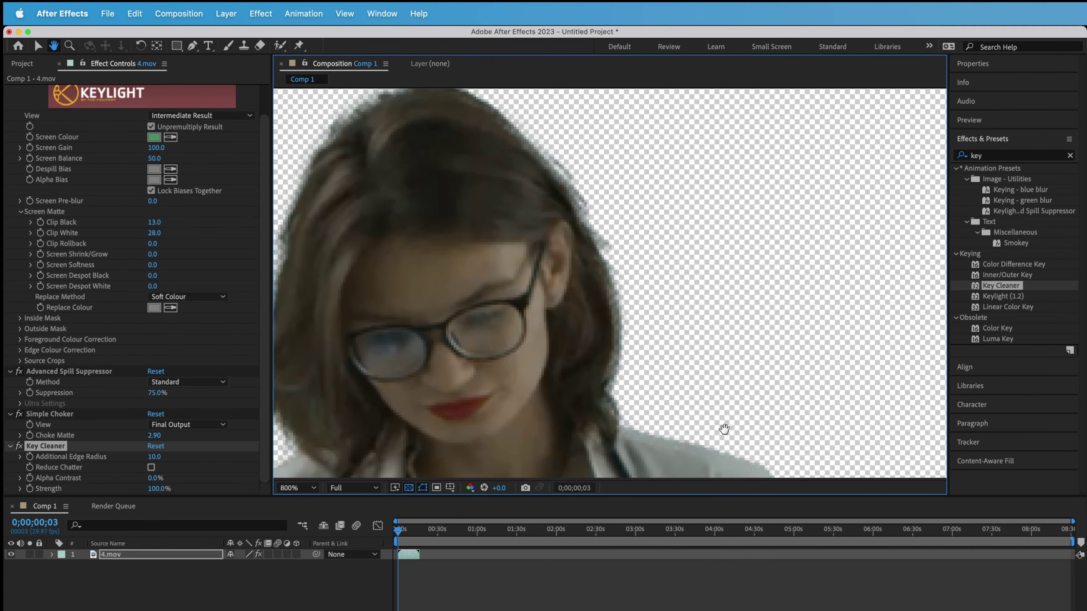
pyautogui.moveTo(723, 429); pyautogui.dragTo(776, 436)
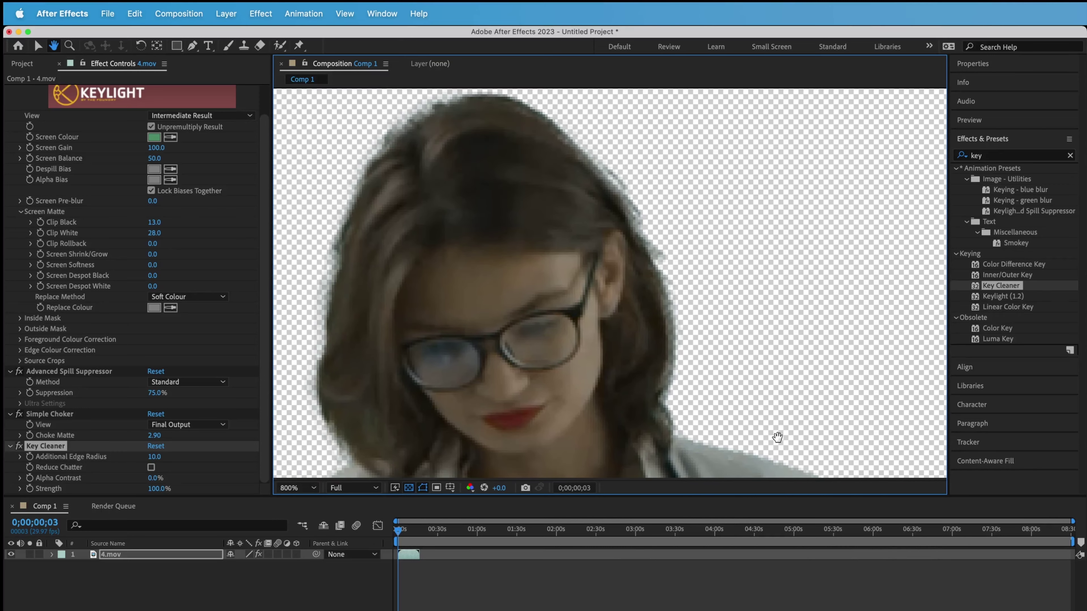
pyautogui.moveTo(451, 126)
pyautogui.mouseDown()
pyautogui.moveTo(563, 167)
pyautogui.moveTo(485, 343)
pyautogui.mouseUp()
pyautogui.press('v')
# - Raise Key Cleaner's Additional Edge Radius and set Alpha Contrast to 70%
pyautogui.click(52, 447)
pyautogui.moveTo(158, 457); pyautogui.dragTo(162, 457)
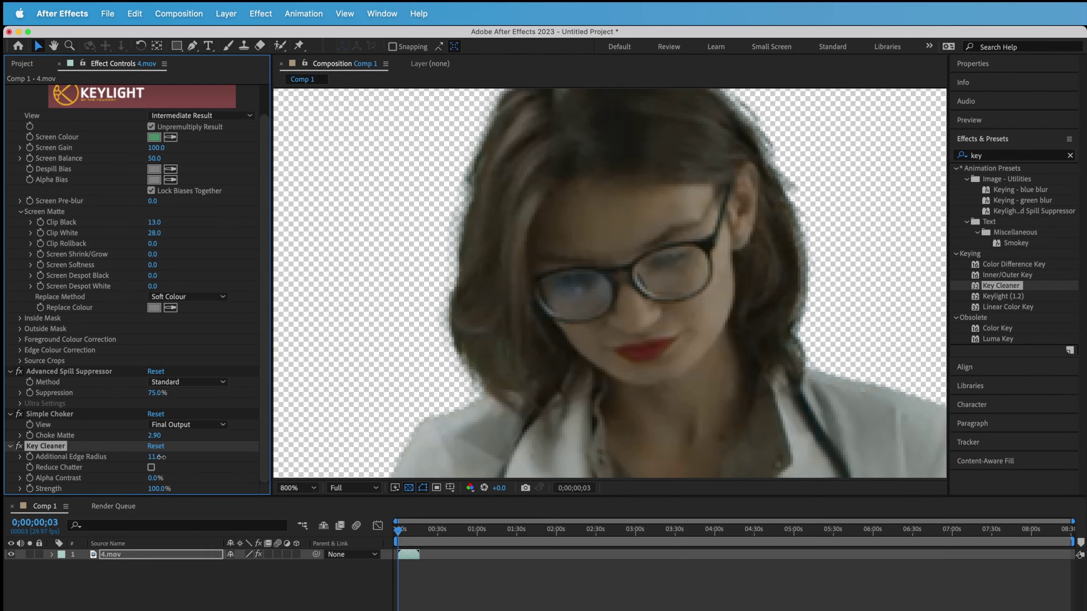
pyautogui.moveTo(167, 457); pyautogui.dragTo(171, 456)
pyautogui.click(153, 478)
pyautogui.write('70')
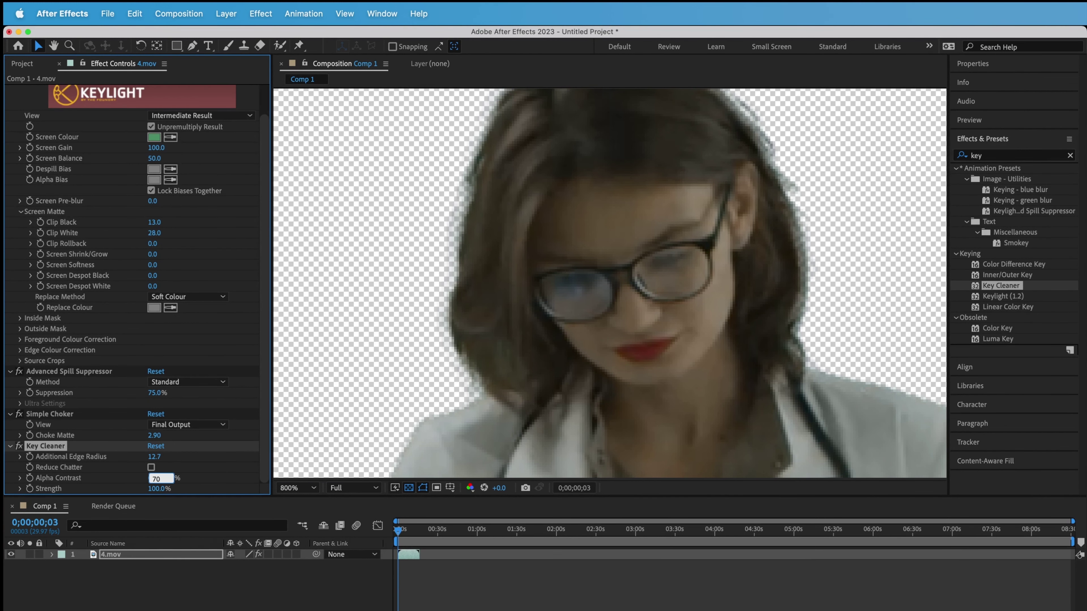
pyautogui.press('Return')
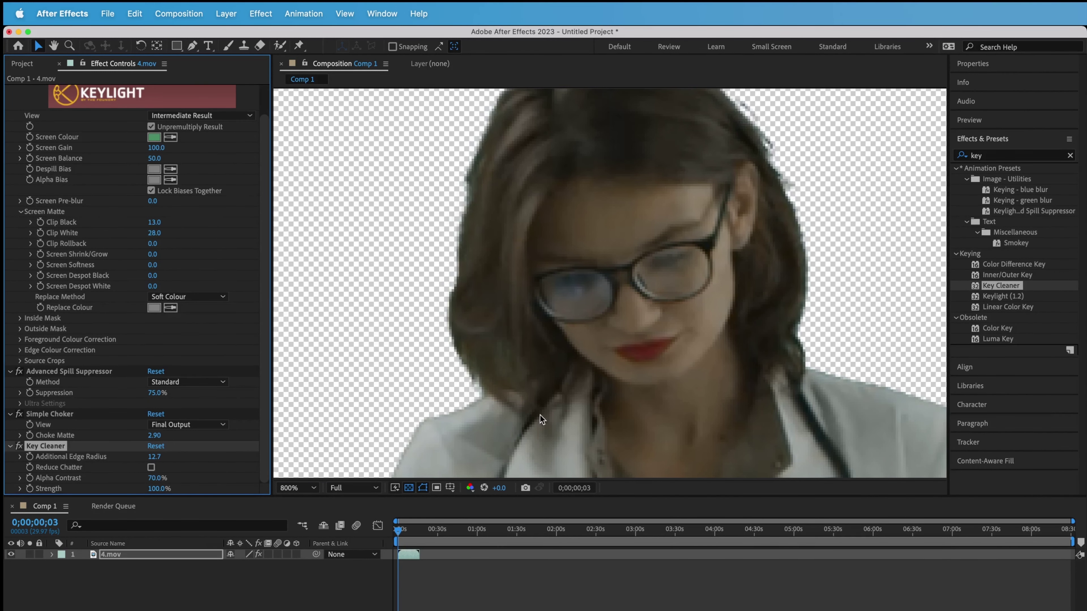
pyautogui.scroll(-1, 542, 419)
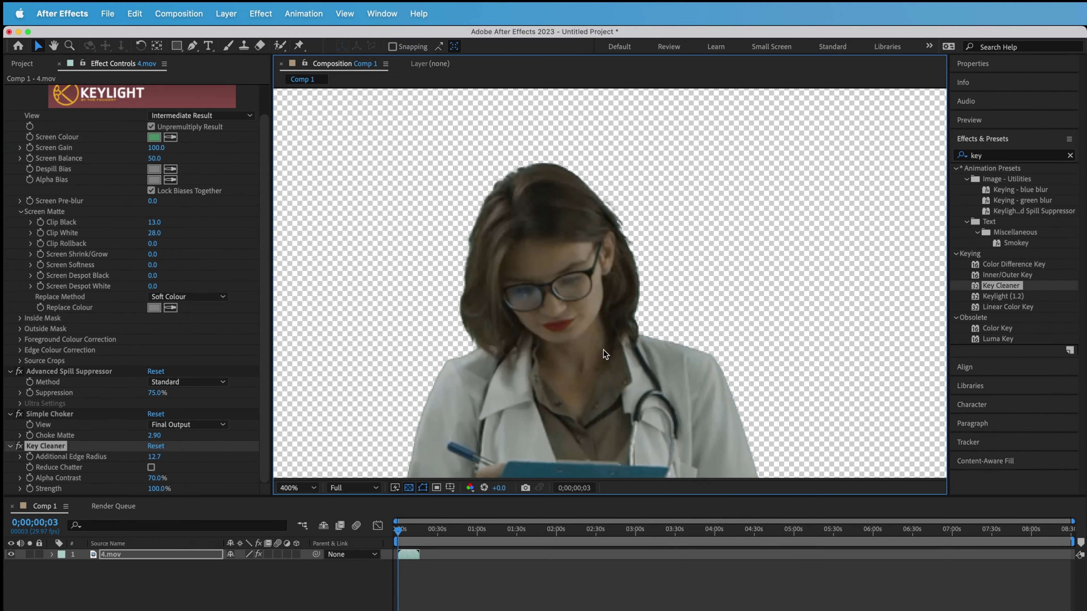
# - Settle Edge Radius at 7.2 and Strength at 90%, and ease Choke Matte to 4.40
pyautogui.click(152, 457)
pyautogui.moveTo(152, 457); pyautogui.dragTo(122, 462)
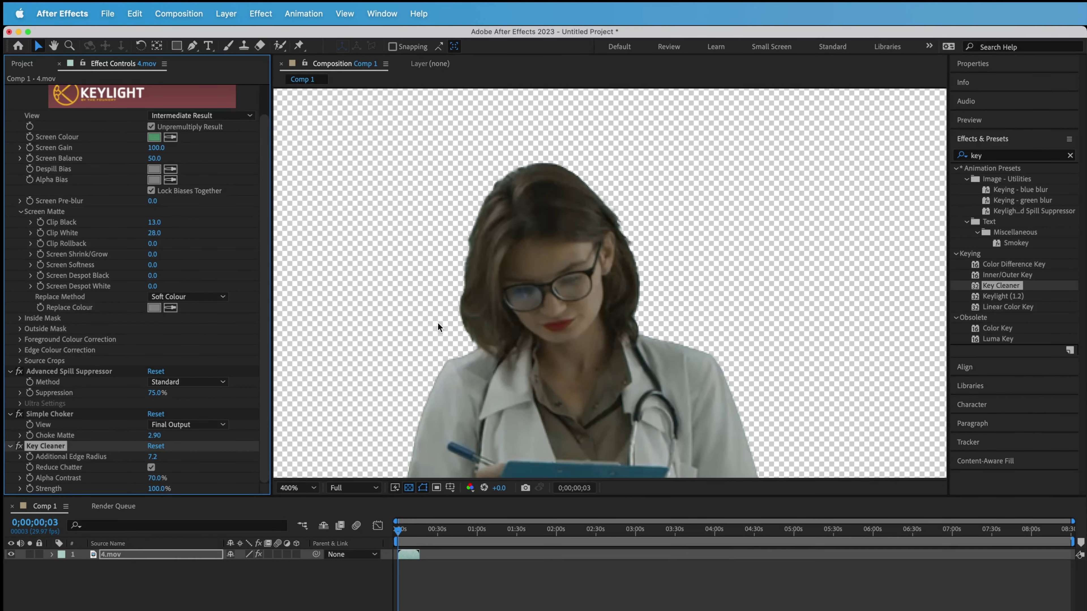
pyautogui.moveTo(154, 488)
pyautogui.mouseDown()
pyautogui.moveTo(138, 488)
pyautogui.moveTo(150, 488)
pyautogui.mouseUp()
pyautogui.click(79, 414)
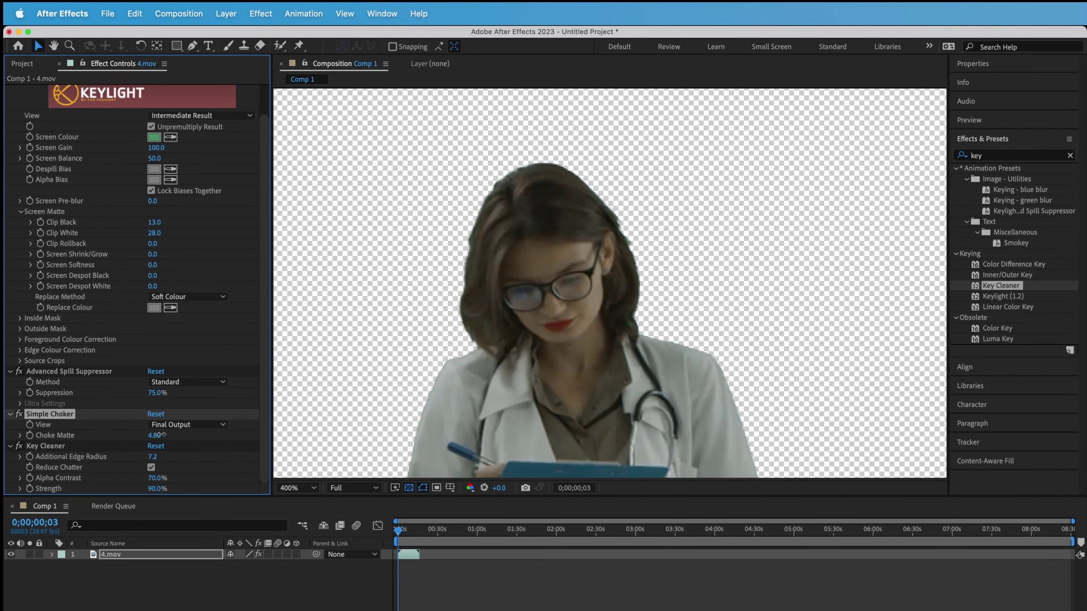
pyautogui.moveTo(162, 434); pyautogui.dragTo(154, 434)
pyautogui.scroll(-10, 593, 227)
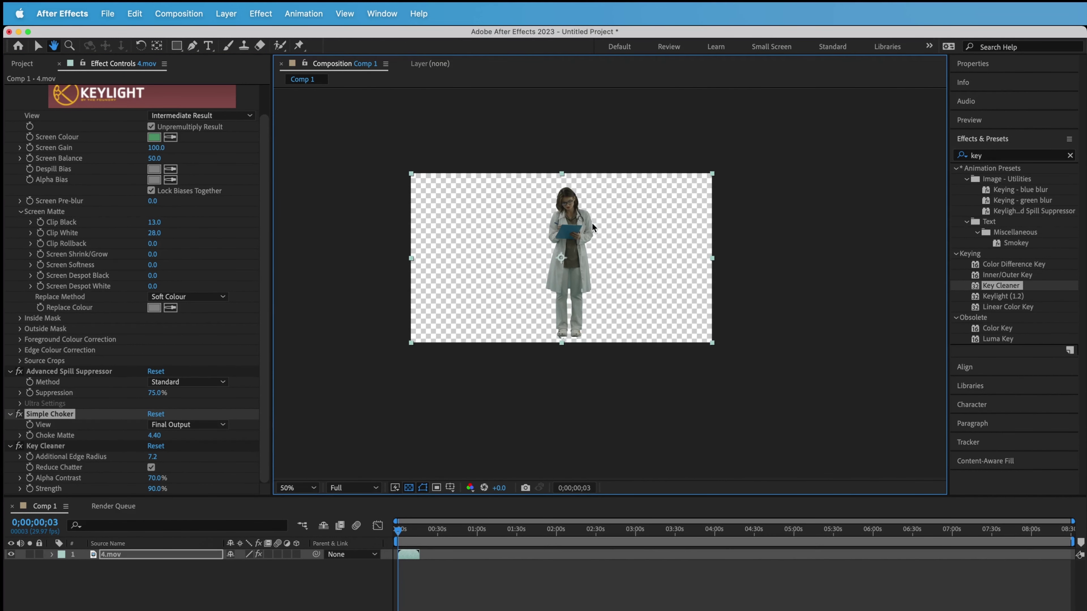
# - Collapse the Keylight, spill suppressor, Simple Choker and Key Cleaner settings
pyautogui.scroll(4, 526, 286)
pyautogui.moveTo(525, 287)
pyautogui.mouseDown()
pyautogui.moveTo(480, 470)
pyautogui.moveTo(634, 366)
pyautogui.mouseUp()
pyautogui.scroll(2, 129, 214)
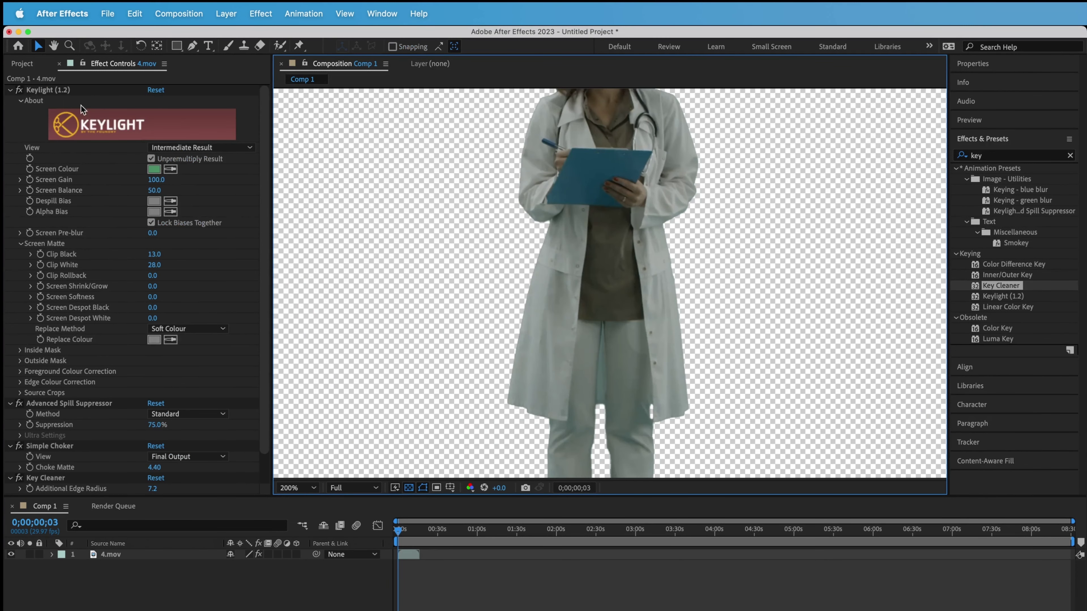
pyautogui.click(10, 90)
pyautogui.click(10, 101)
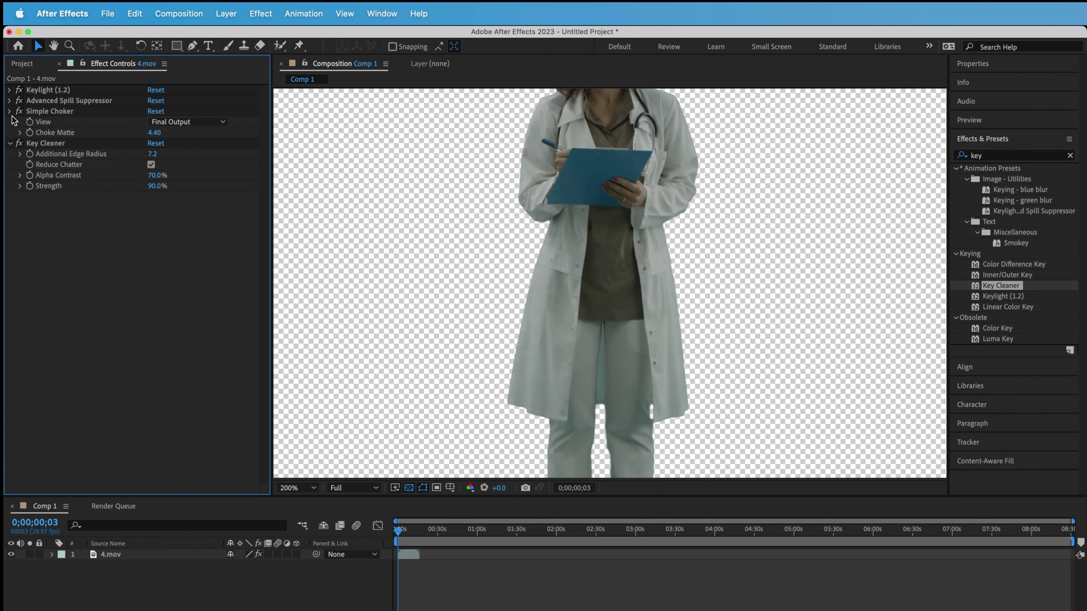
pyautogui.click(10, 111)
pyautogui.click(9, 121)
pyautogui.scroll(-3, 591, 283)
pyautogui.moveTo(591, 283); pyautogui.dragTo(672, 295)
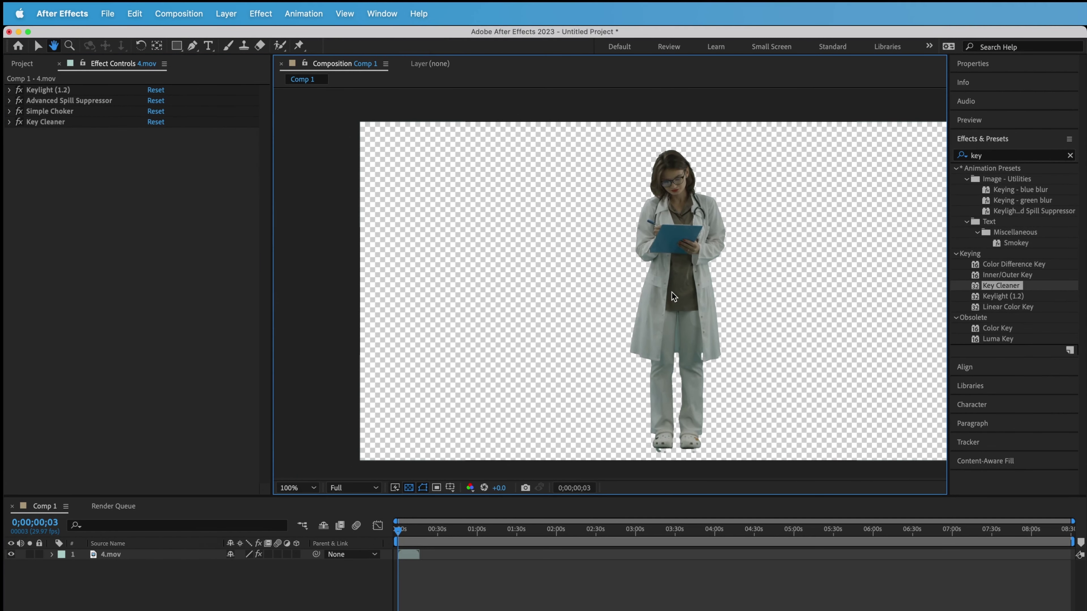
# - Add the hospital room photo to Comp 1 as layer 2, beneath 4.mov
pyautogui.click(20, 64)
pyautogui.click(40, 202)
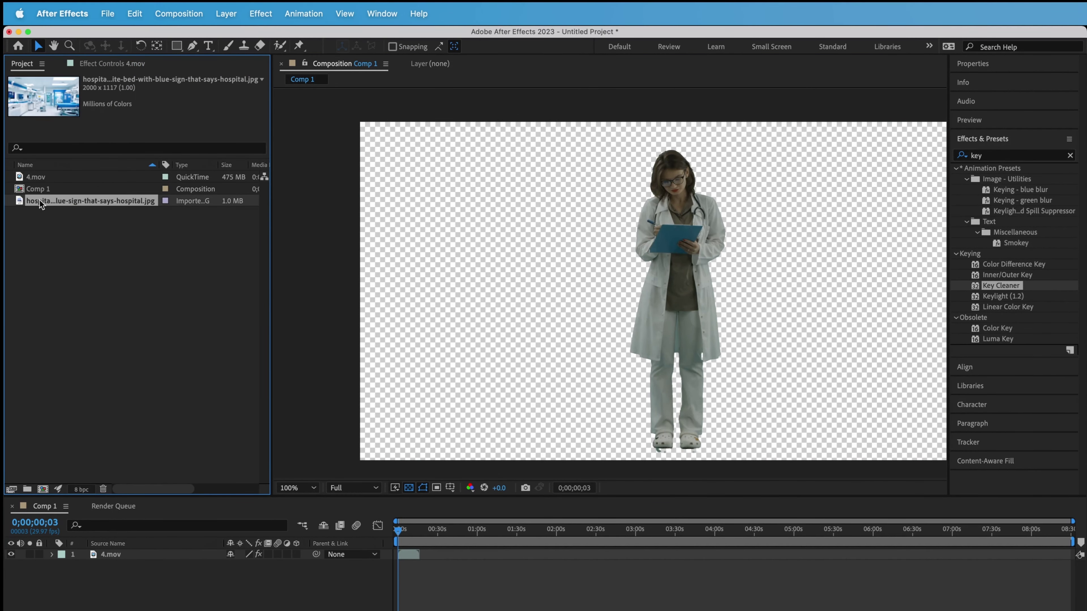
pyautogui.moveTo(42, 203); pyautogui.dragTo(94, 585)
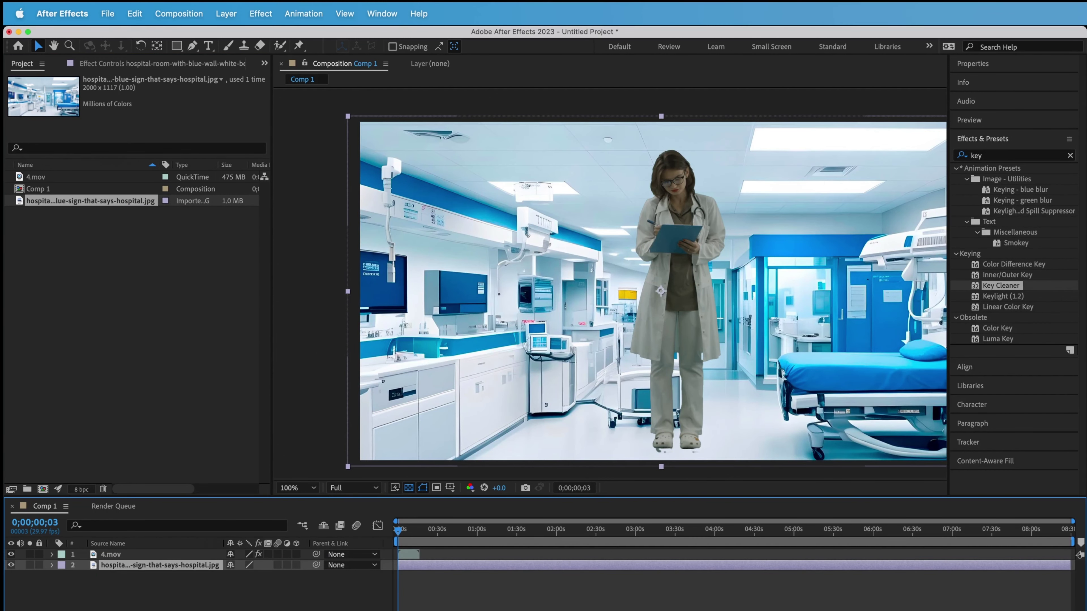
pyautogui.click(107, 555)
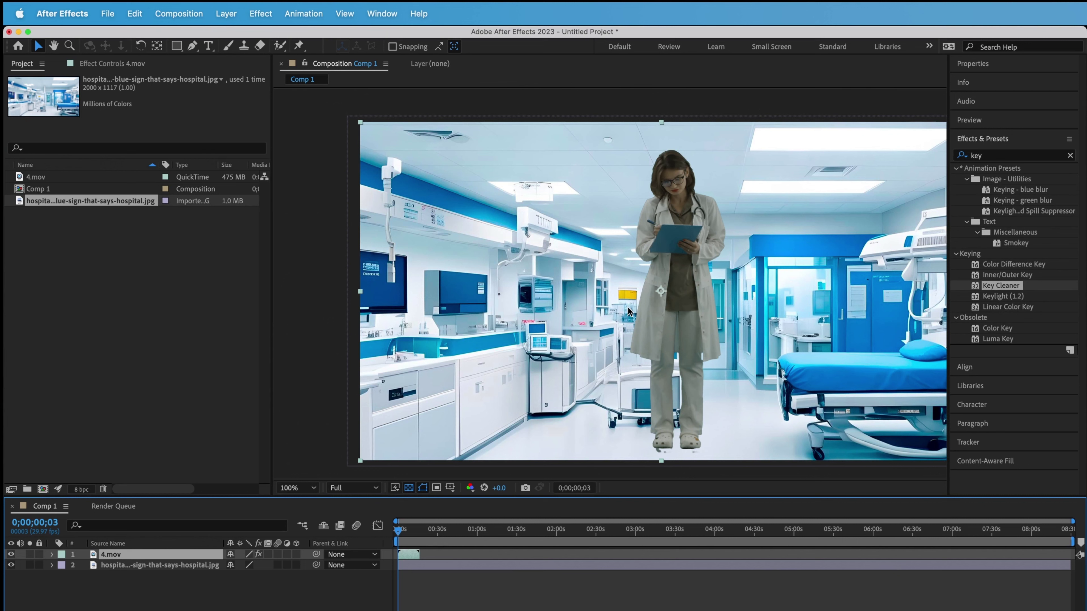
# - Show the Scale of 4.mov and raise it to 100%
pyautogui.press('s')
pyautogui.moveTo(252, 565); pyautogui.dragTo(274, 565)
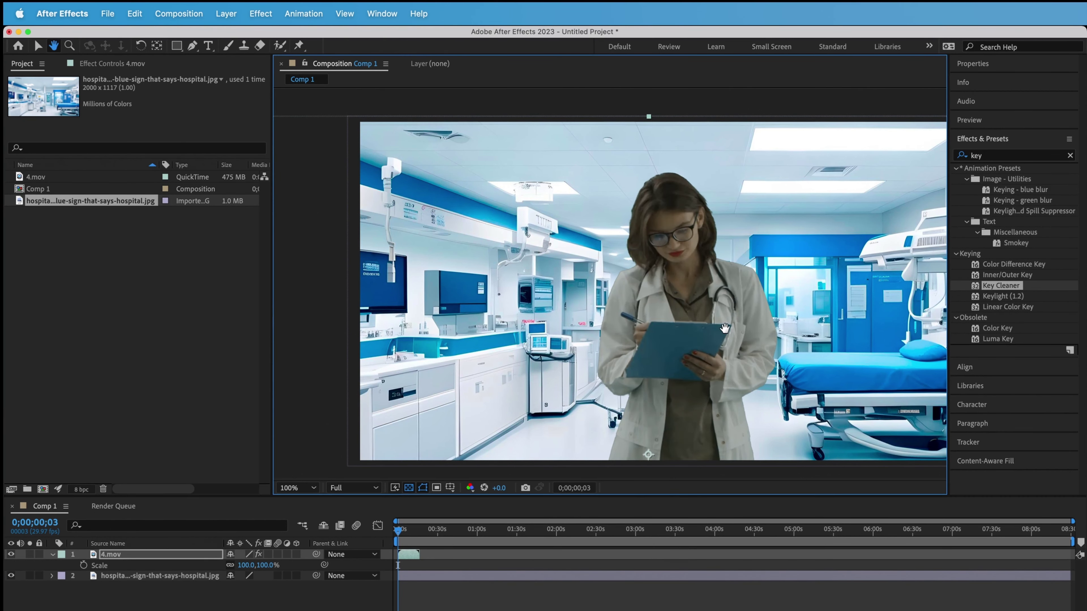
pyautogui.moveTo(725, 333); pyautogui.dragTo(676, 329)
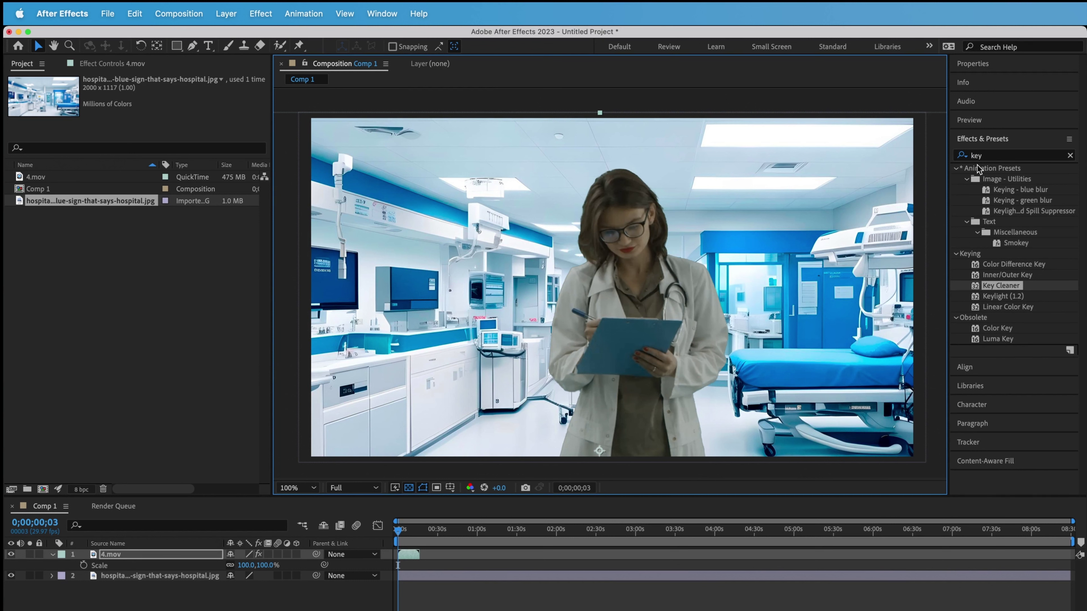
# - Apply Camera Lens Blur from a 'camera' search to the hospital layer with Blur Radius 8.0
pyautogui.click(1015, 158)
pyautogui.doubleClick(1016, 160)
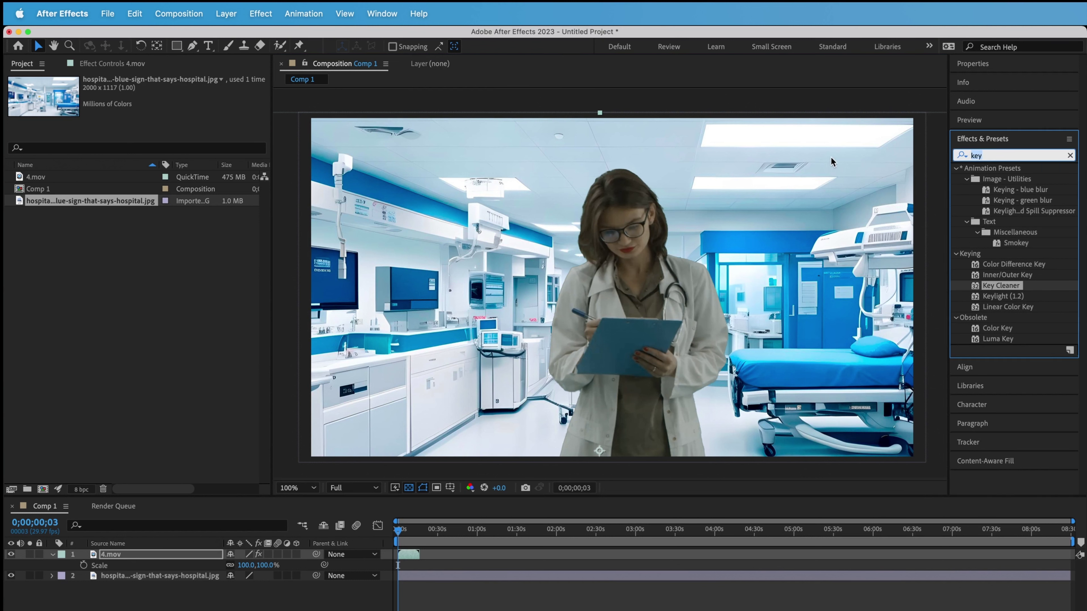
pyautogui.write('camera')
pyautogui.moveTo(1036, 222)
pyautogui.mouseDown()
pyautogui.moveTo(666, 305)
pyautogui.moveTo(157, 576)
pyautogui.mouseUp()
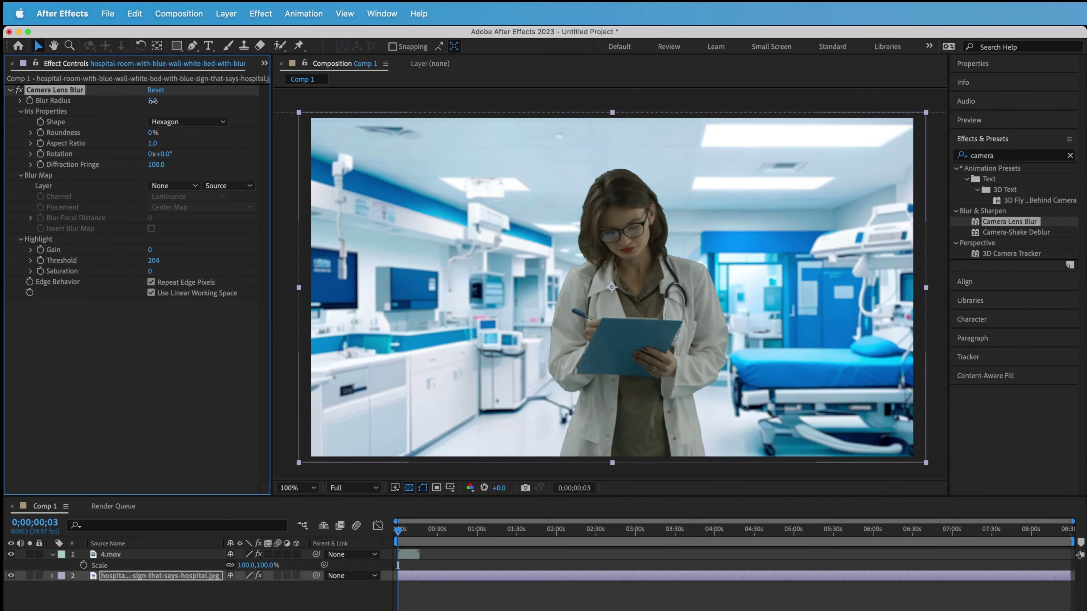
pyautogui.moveTo(156, 100); pyautogui.dragTo(155, 102)
pyautogui.press('h')
pyautogui.moveTo(729, 319); pyautogui.dragTo(703, 338)
pyautogui.press('v')
pyautogui.click(635, 93)
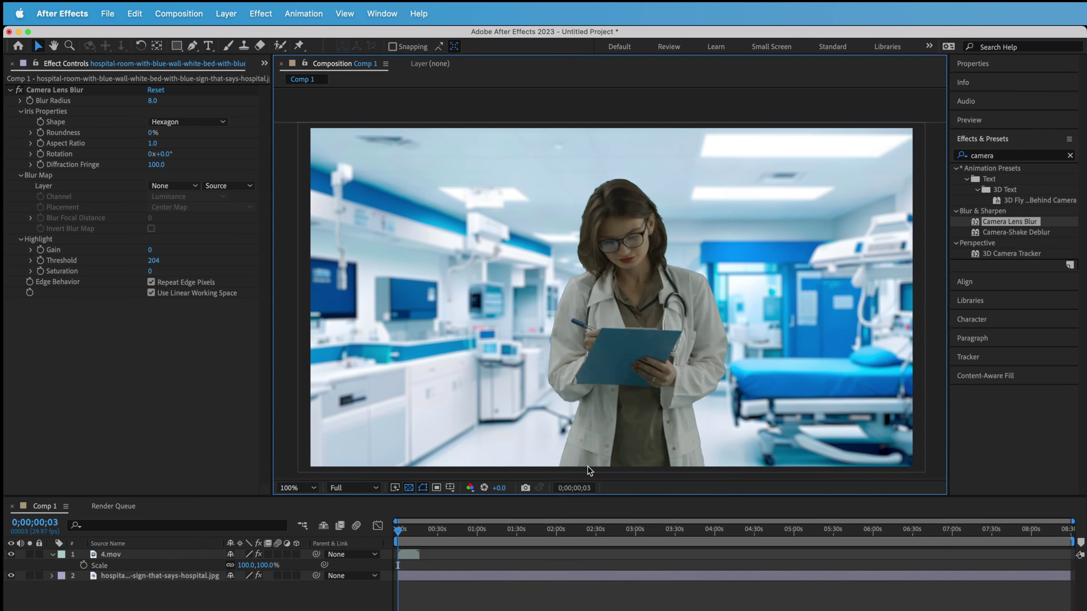
# - Collapse the Camera Lens Blur settings and search the effects for 'leve'
pyautogui.click(614, 508)
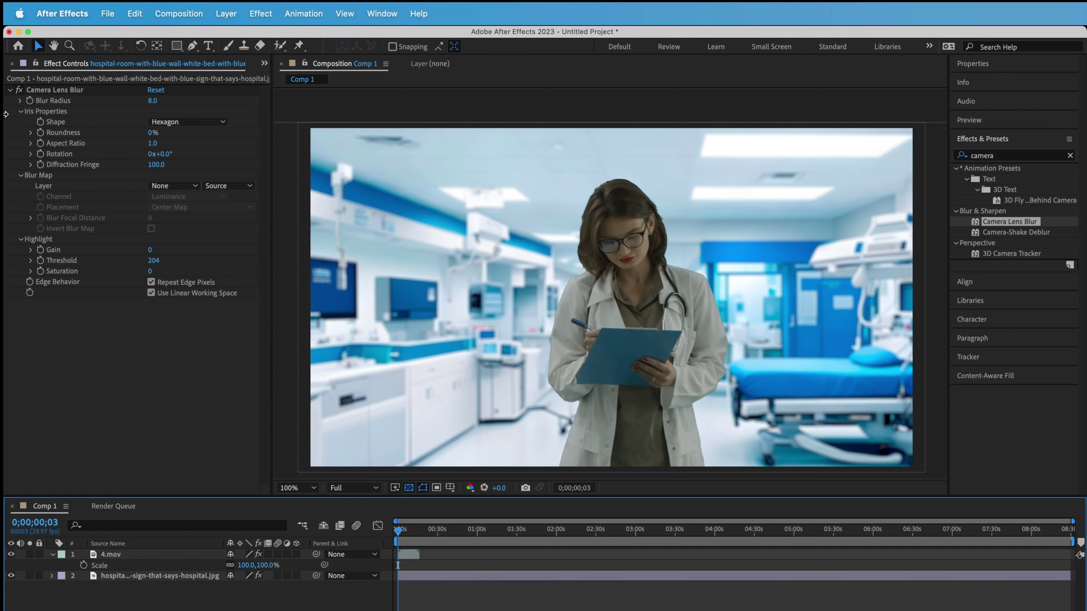
pyautogui.click(9, 89)
pyautogui.tripleClick(1014, 155)
pyautogui.write('leve')
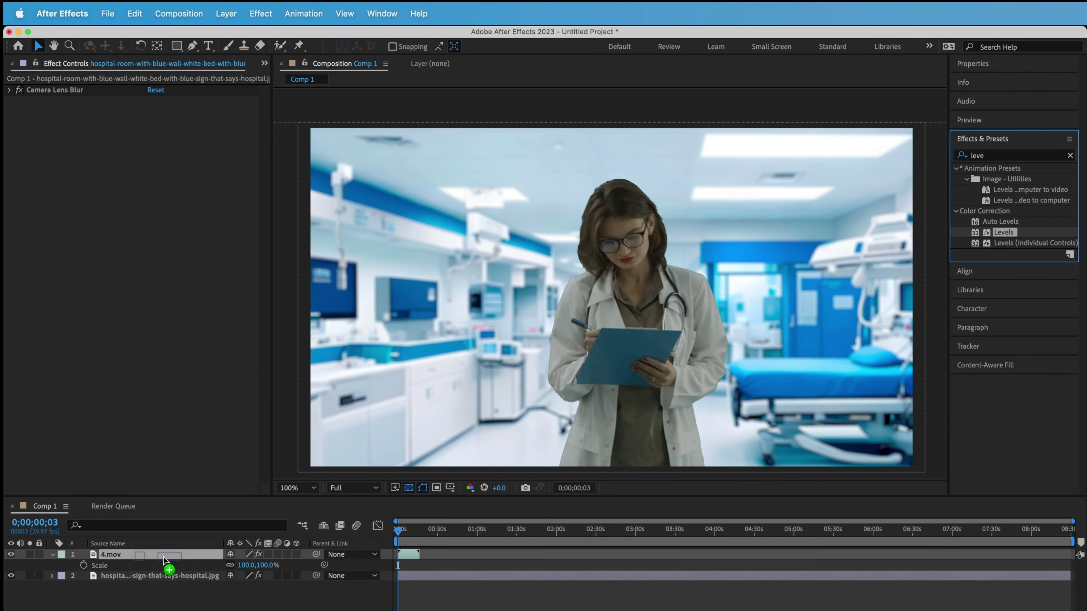
# - Apply Levels to the 4.mov doctor layer, leaving the preview and Levels channels at RGB
pyautogui.moveTo(1002, 235); pyautogui.dragTo(169, 556)
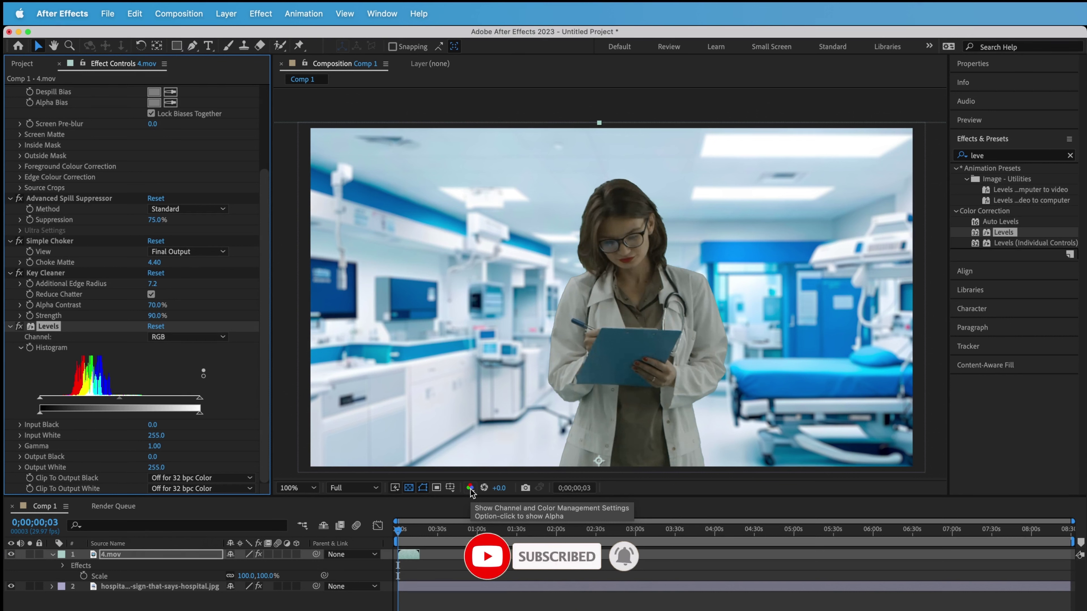
pyautogui.click(470, 488)
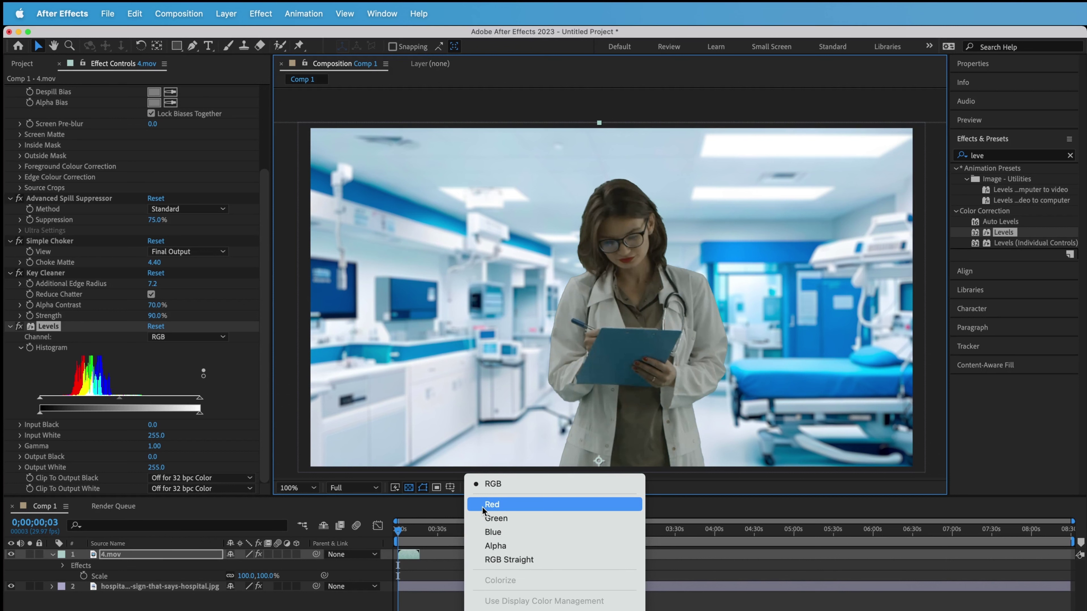
pyautogui.click(176, 355)
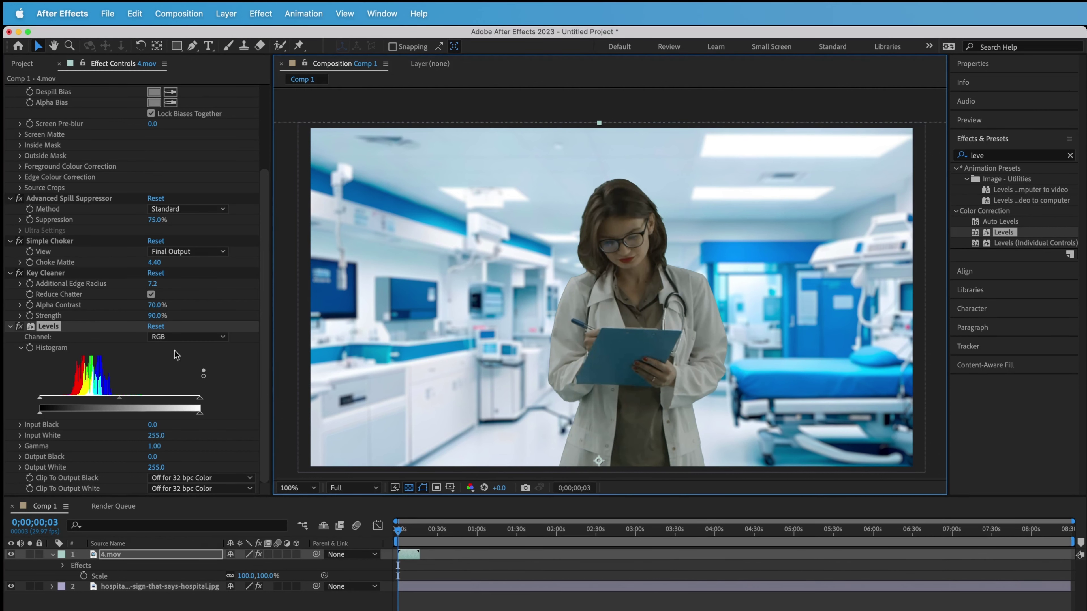
pyautogui.click(51, 328)
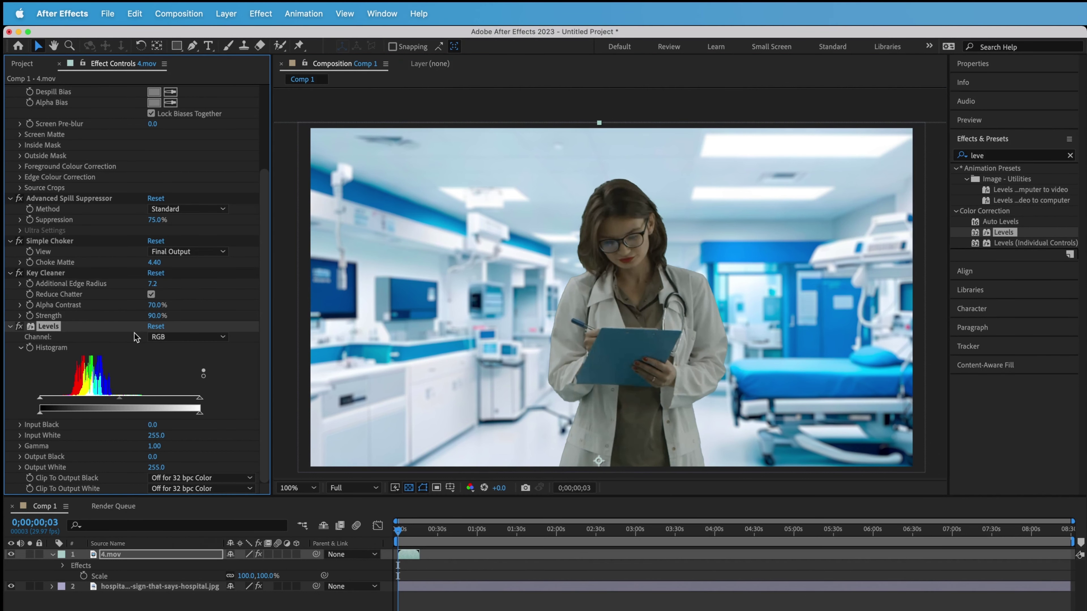
pyautogui.click(189, 337)
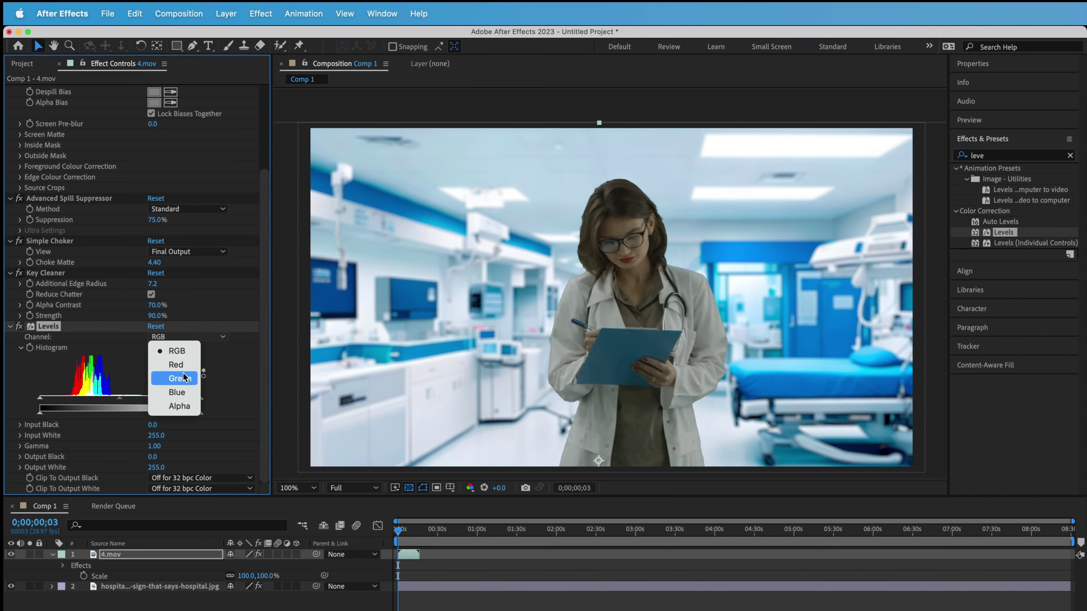
pyautogui.click(56, 325)
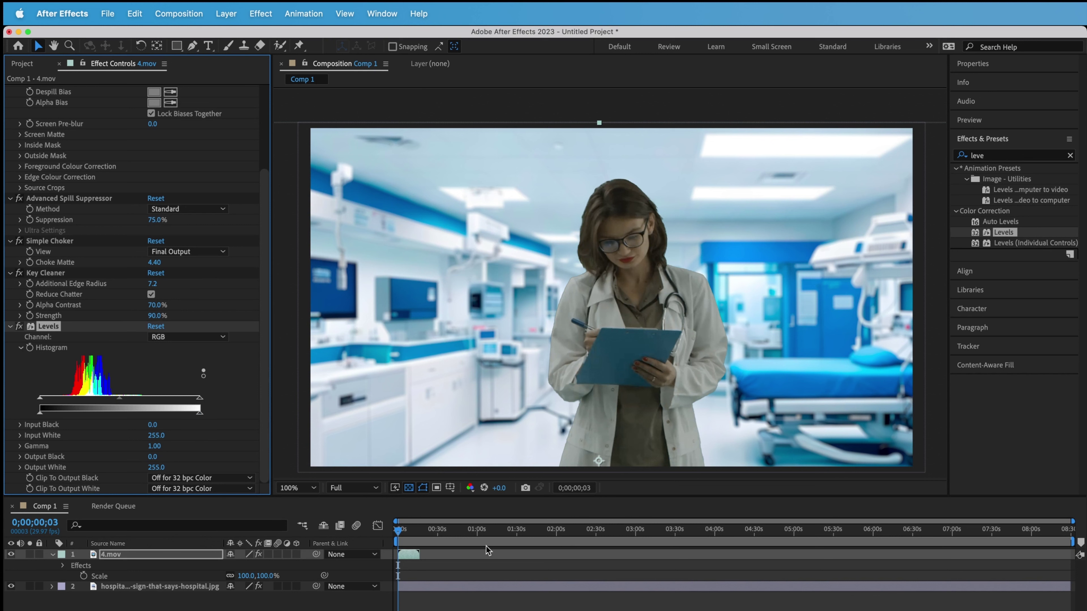
# - Show only the Red channel in the Composition viewer and deselect the doctor layer
pyautogui.click(470, 488)
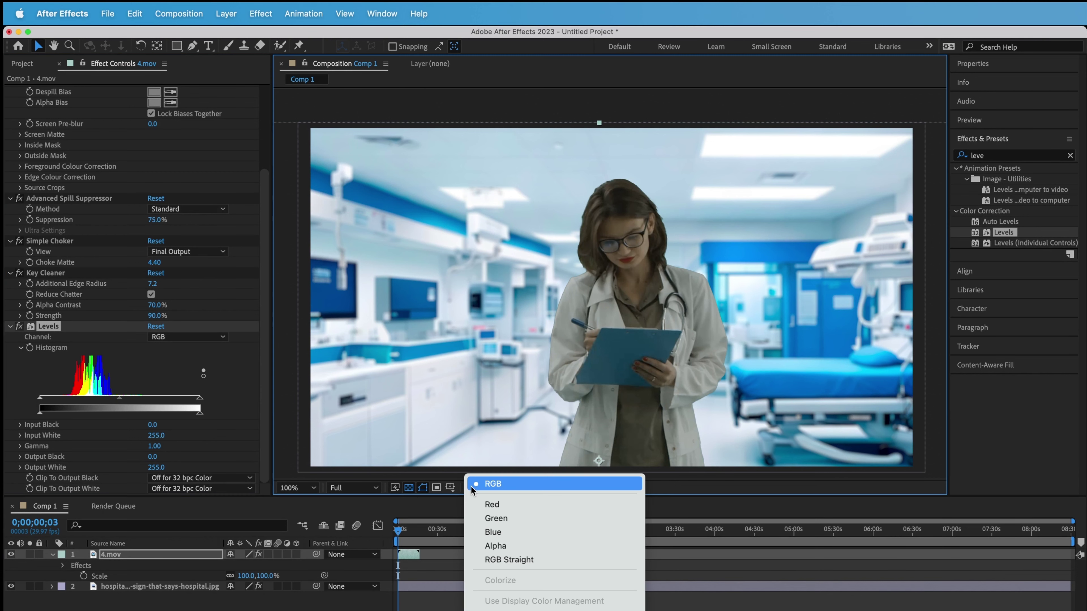
pyautogui.click(492, 504)
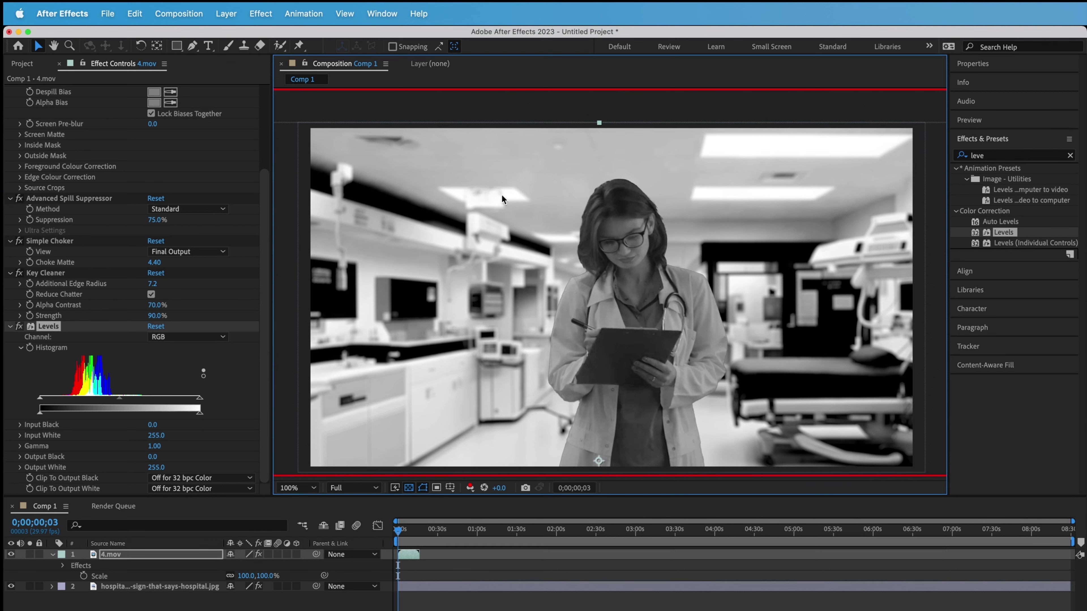
pyautogui.press('super+shift+a')
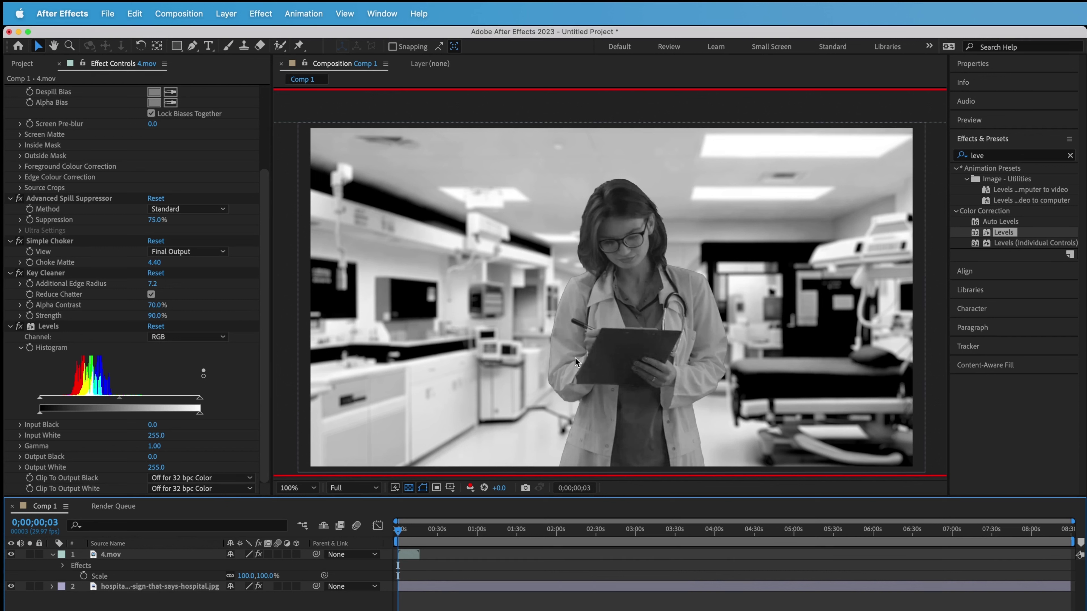
# - Set the Levels effect's Channel to Red
pyautogui.click(171, 337)
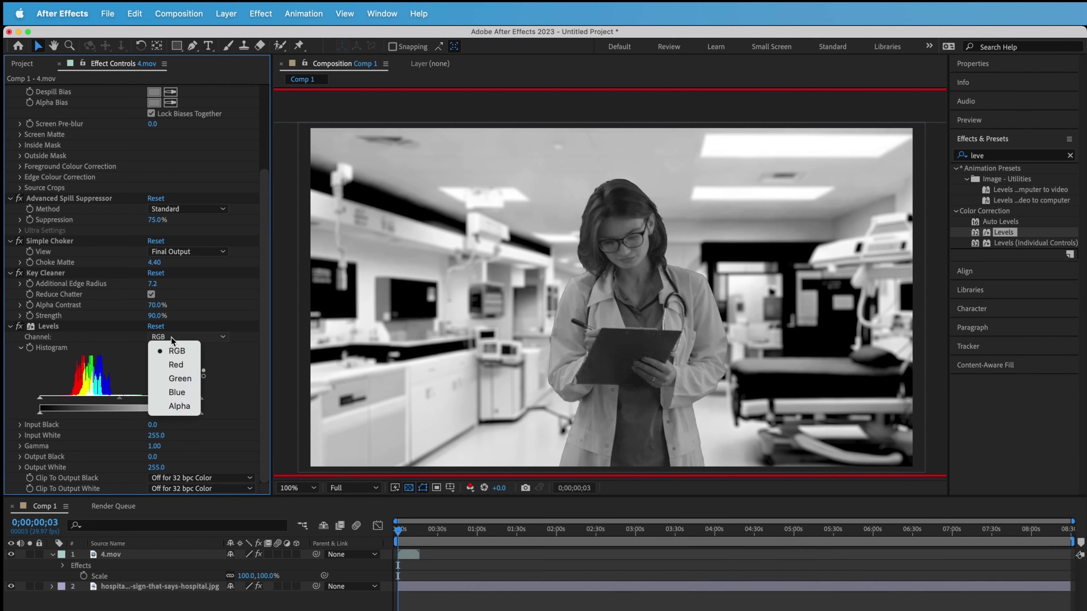
pyautogui.click(171, 367)
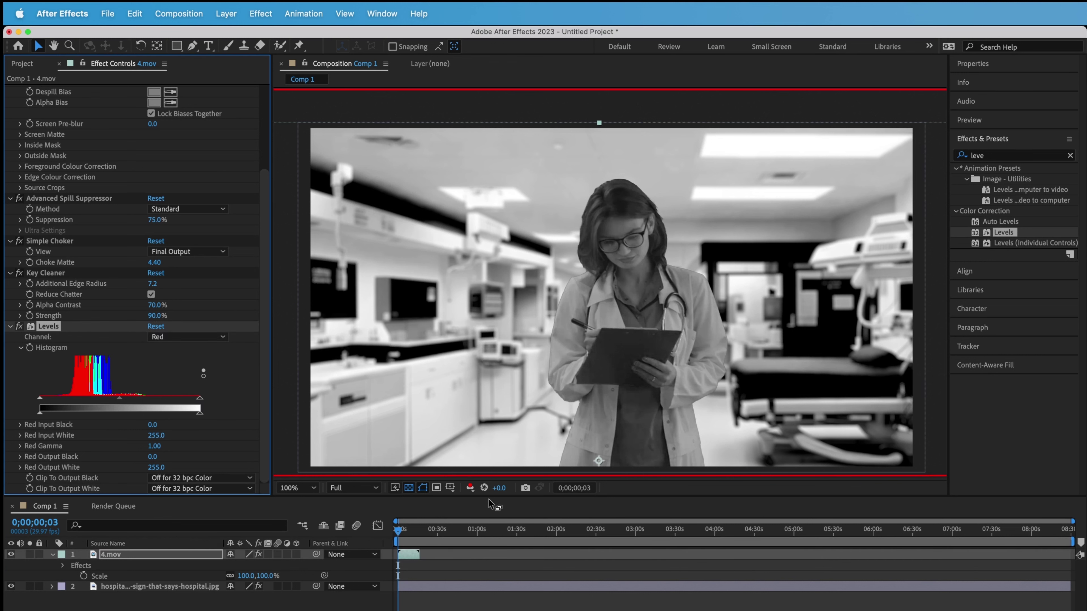
pyautogui.click(469, 488)
pyautogui.click(232, 398)
# - Drag the red Levels triangles to Input Black 37, Input White 172 and Gamma 1.20
pyautogui.moveTo(200, 402); pyautogui.dragTo(146, 407)
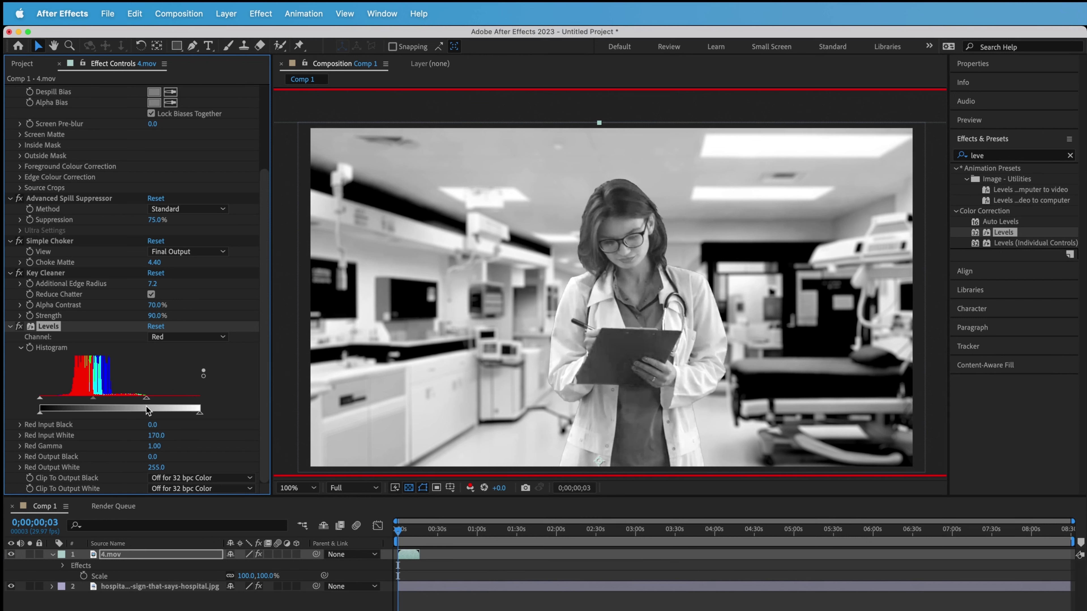
pyautogui.moveTo(40, 398); pyautogui.dragTo(60, 404)
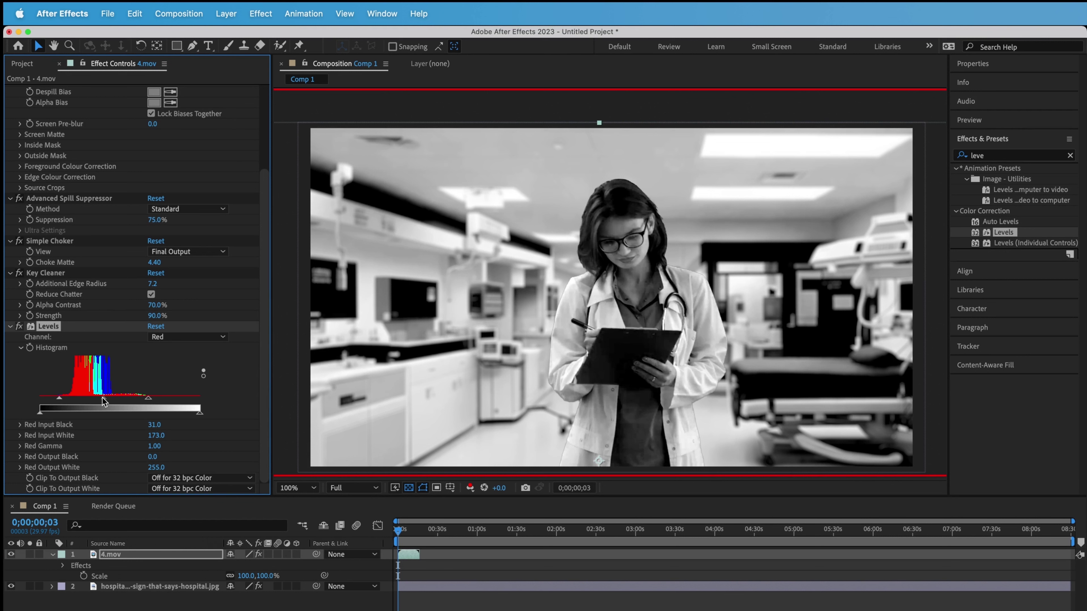
pyautogui.moveTo(104, 401); pyautogui.dragTo(98, 401)
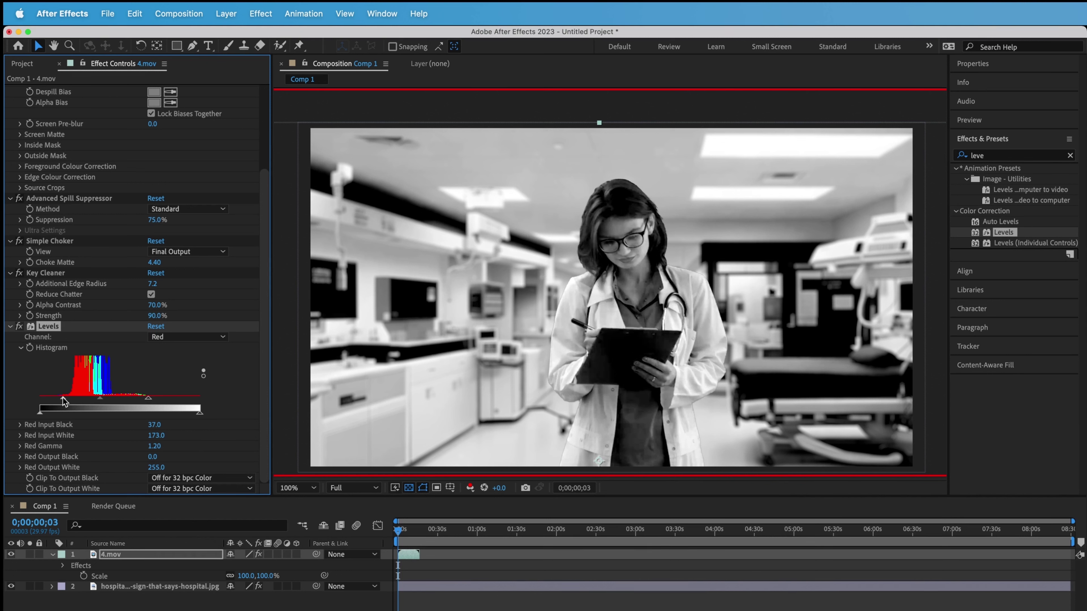
pyautogui.moveTo(148, 399); pyautogui.dragTo(147, 398)
# - Preview Green only, switch Levels to Green, and set Input White 186 and Input Black 16
pyautogui.click(471, 488)
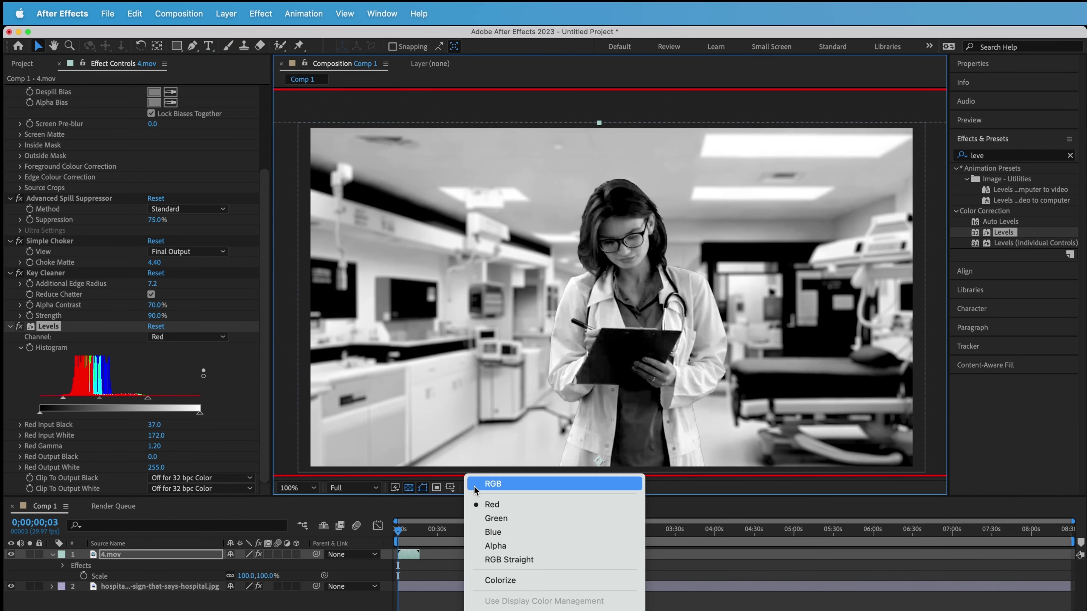
pyautogui.click(495, 518)
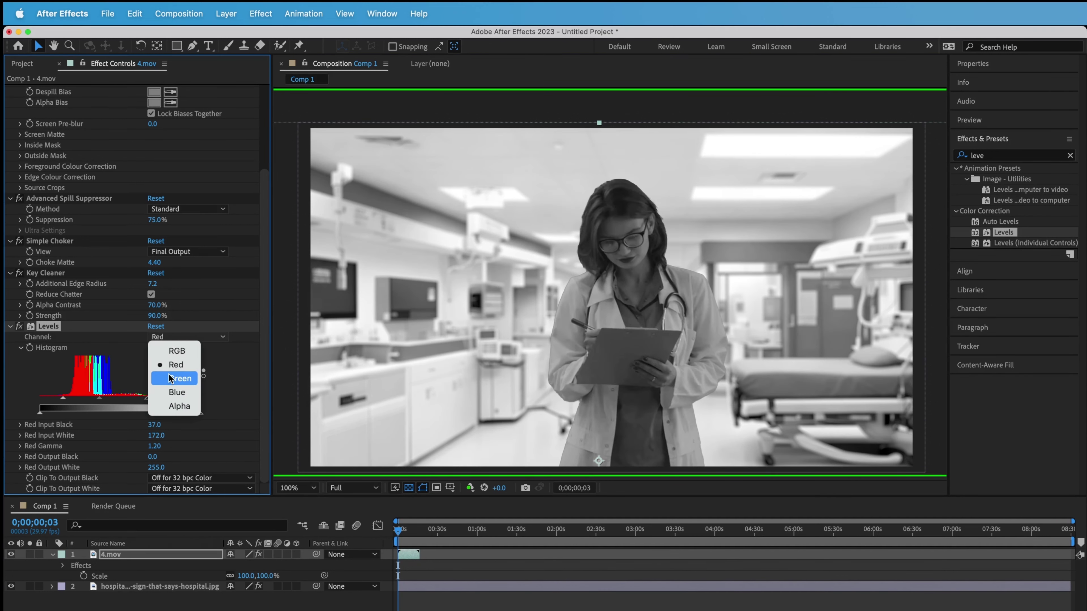
pyautogui.click(168, 378)
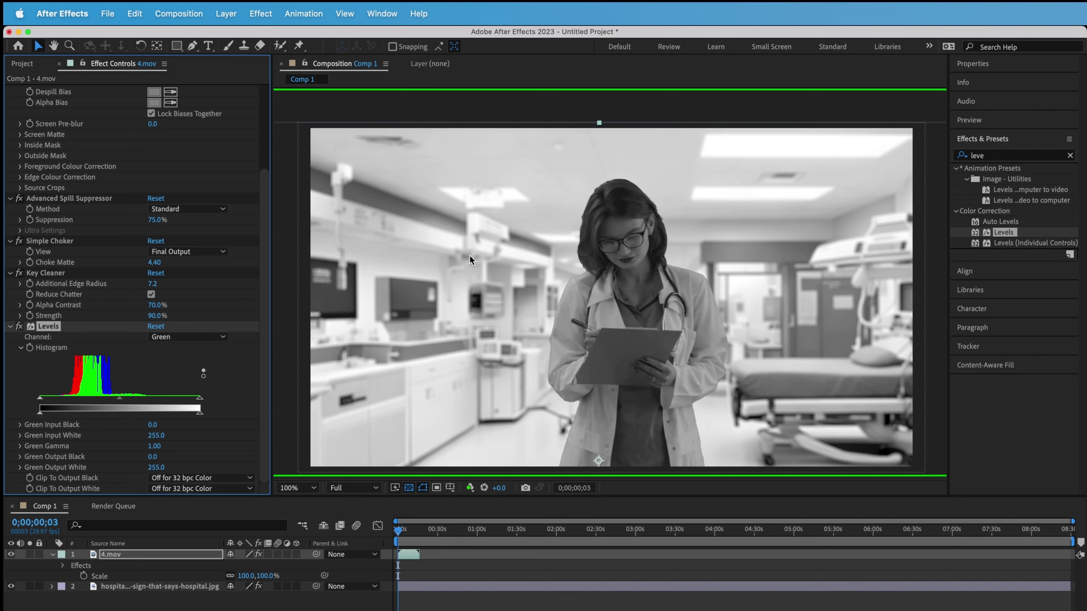
pyautogui.moveTo(200, 399); pyautogui.dragTo(152, 405)
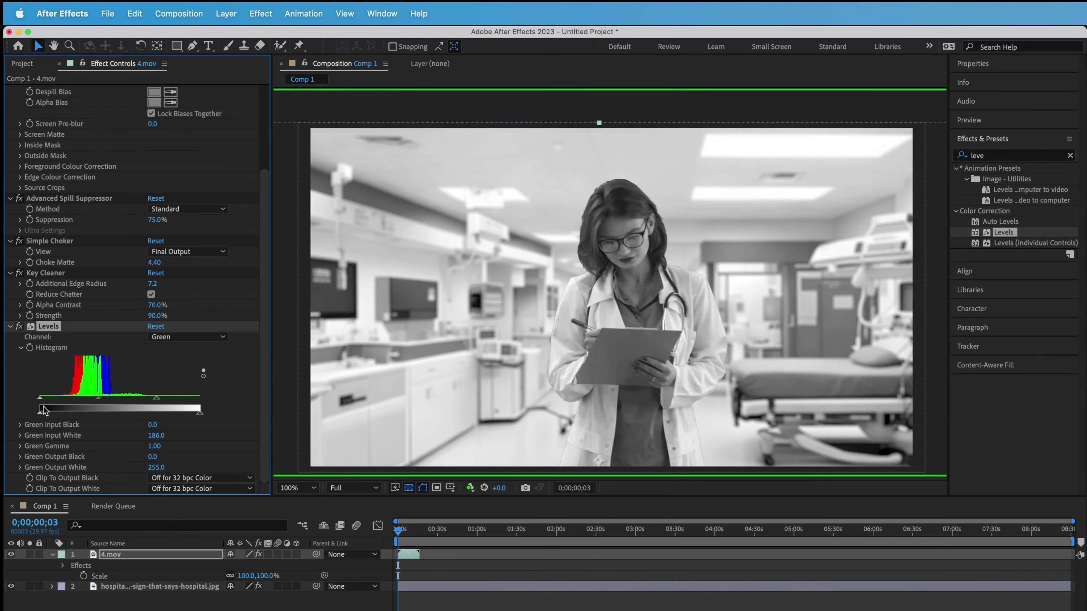
pyautogui.moveTo(40, 399); pyautogui.dragTo(89, 404)
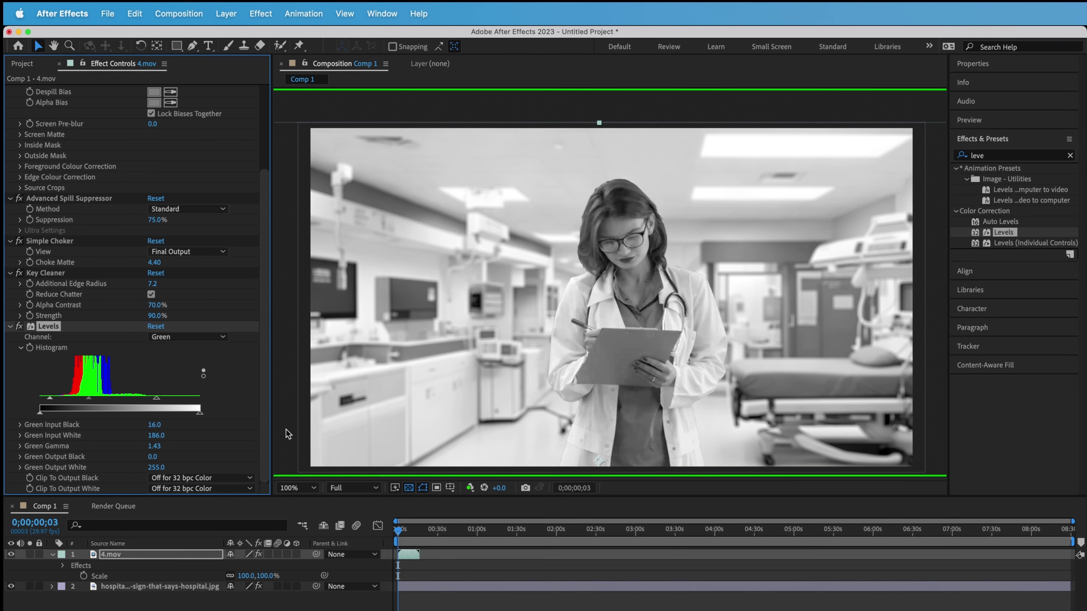
# - Switch the Levels Channel to Blue and preview only the blue channel
pyautogui.click(179, 337)
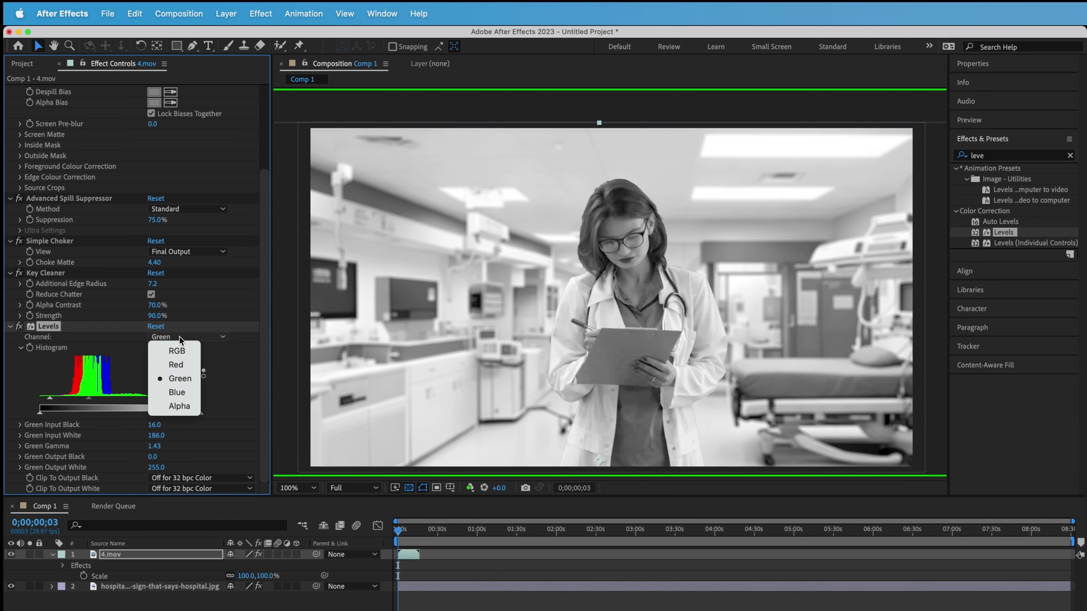
pyautogui.click(185, 396)
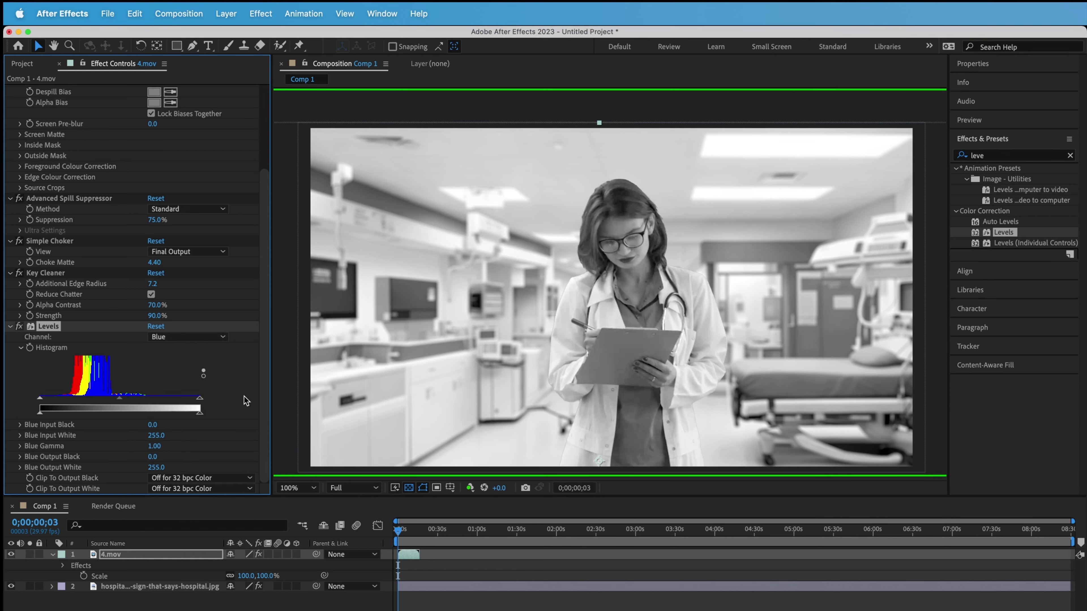
pyautogui.click(470, 487)
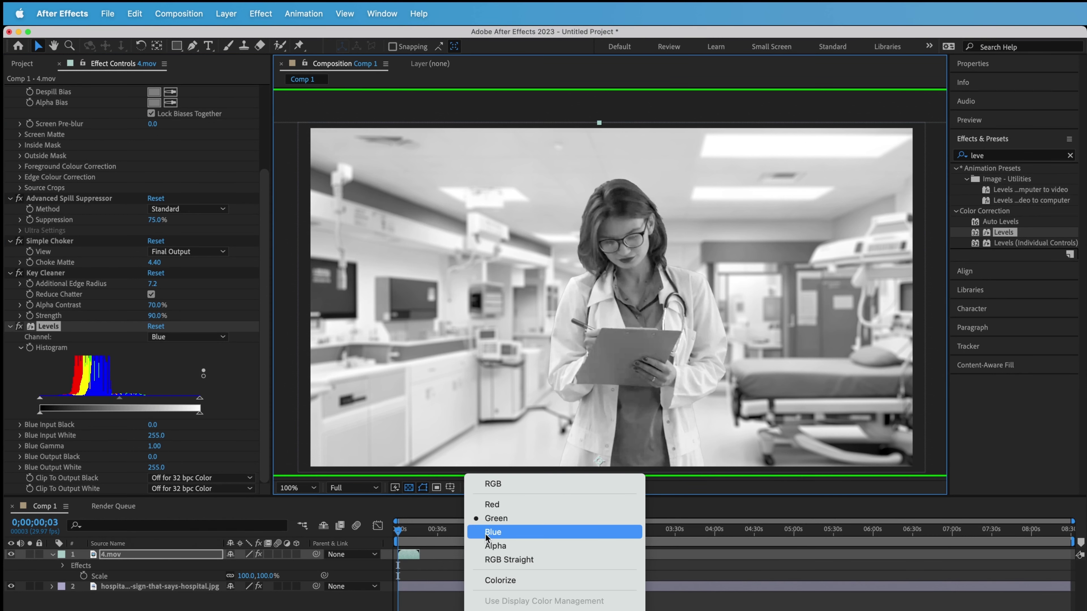
pyautogui.click(485, 534)
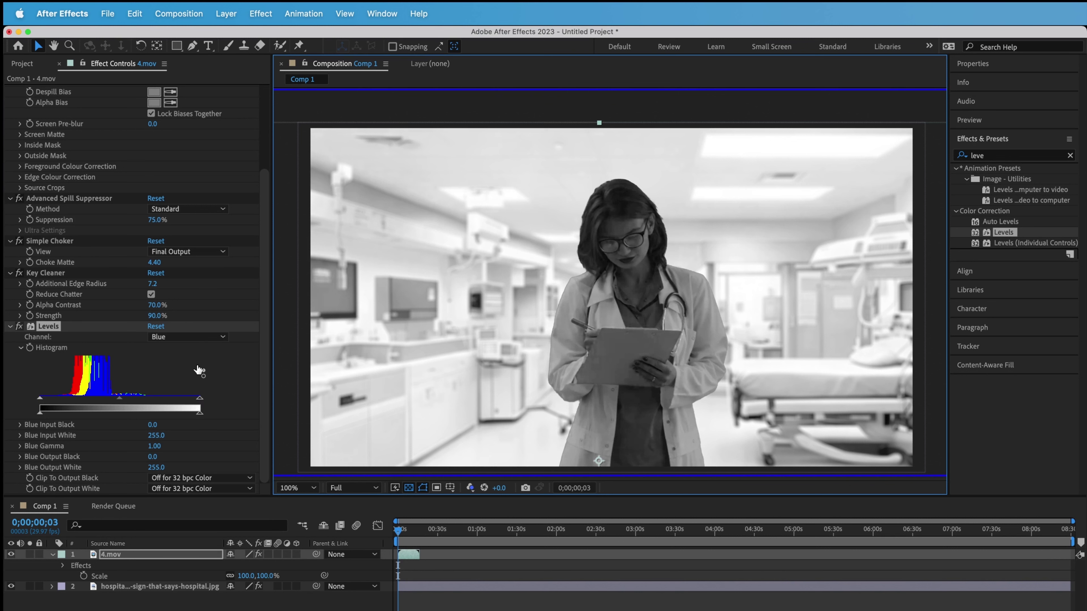
pyautogui.click(176, 336)
pyautogui.click(210, 405)
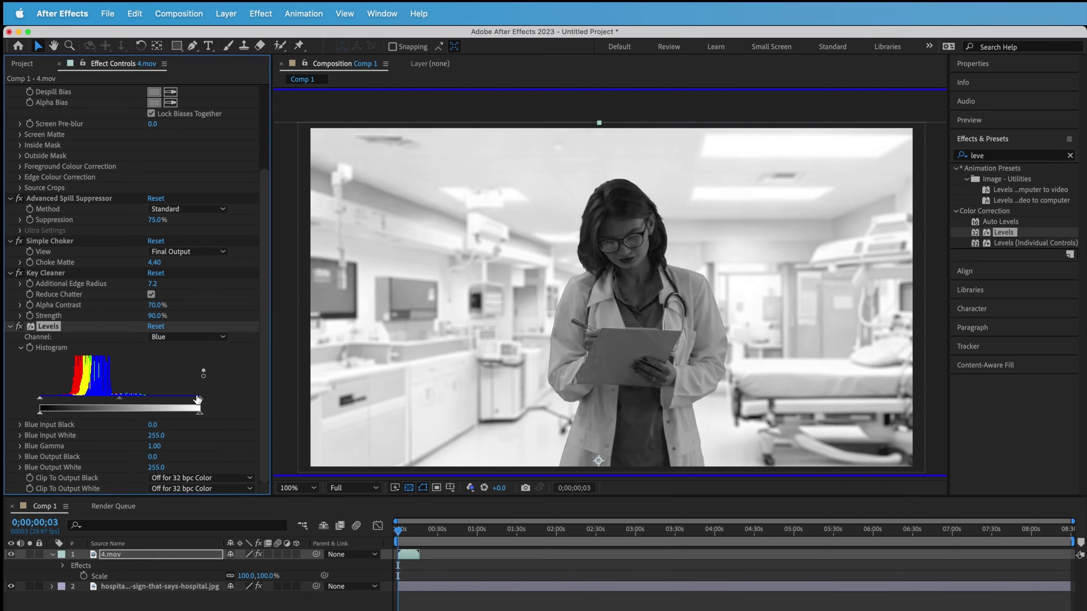
# - Drag the blue Levels triangles to Input White 175 and fine-tune the blue gamma
pyautogui.moveTo(200, 399); pyautogui.dragTo(145, 404)
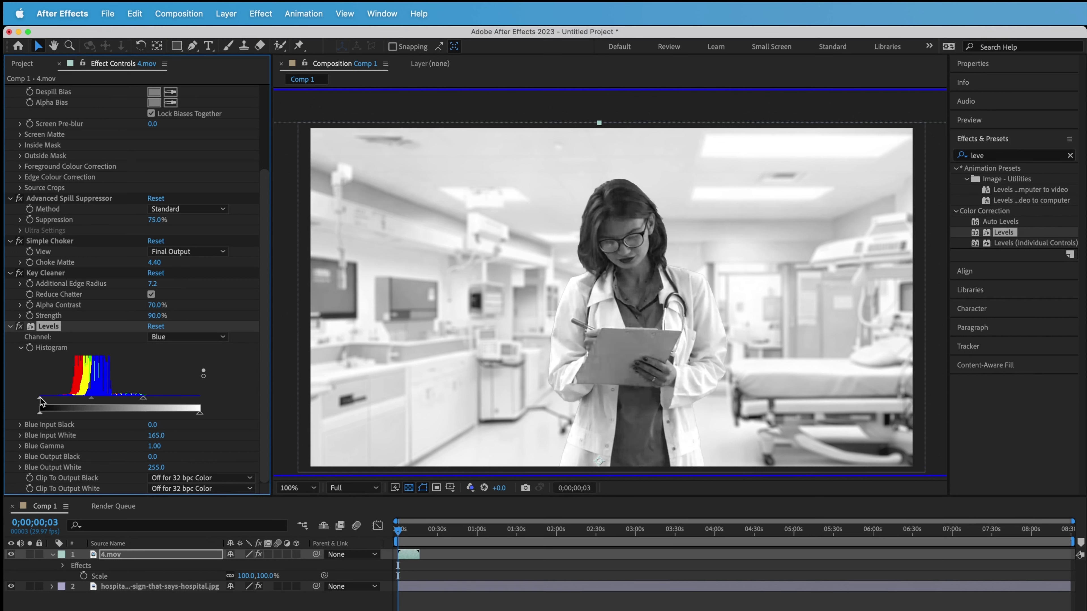
pyautogui.moveTo(40, 398); pyautogui.dragTo(79, 402)
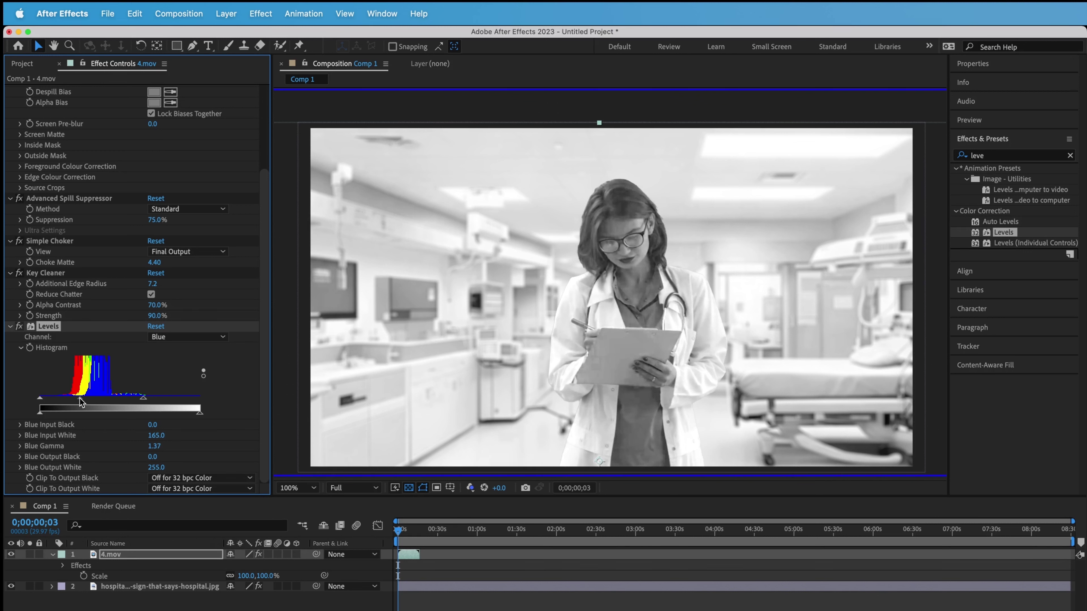
pyautogui.moveTo(143, 399)
pyautogui.mouseDown()
pyautogui.moveTo(160, 402)
pyautogui.moveTo(150, 402)
pyautogui.mouseUp()
pyautogui.moveTo(83, 399); pyautogui.dragTo(83, 403)
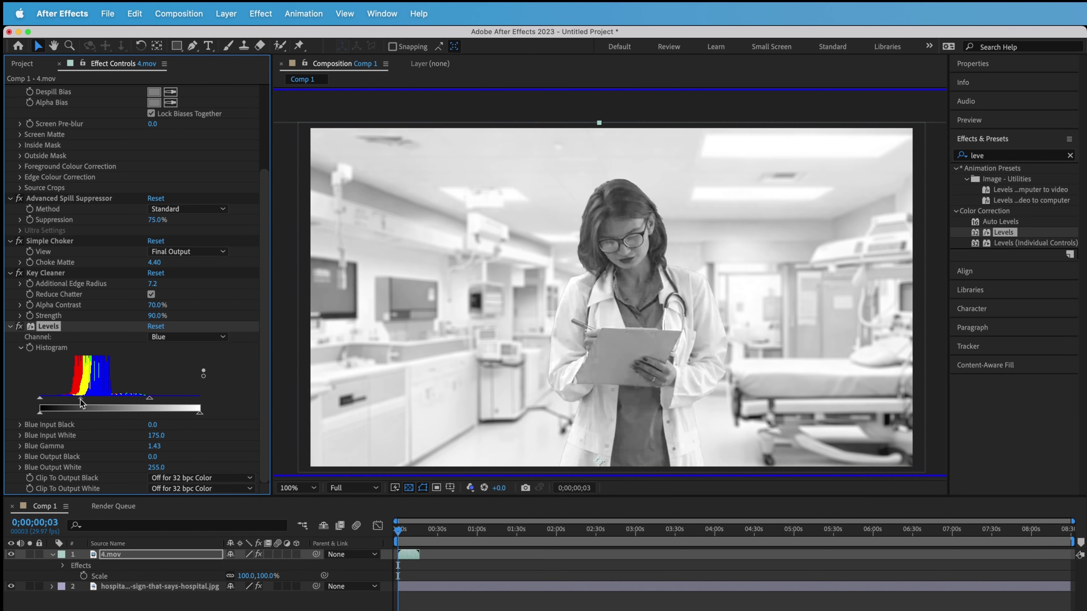
# - Set the Levels Channel back to RGB and show the full RGB preview
pyautogui.click(168, 339)
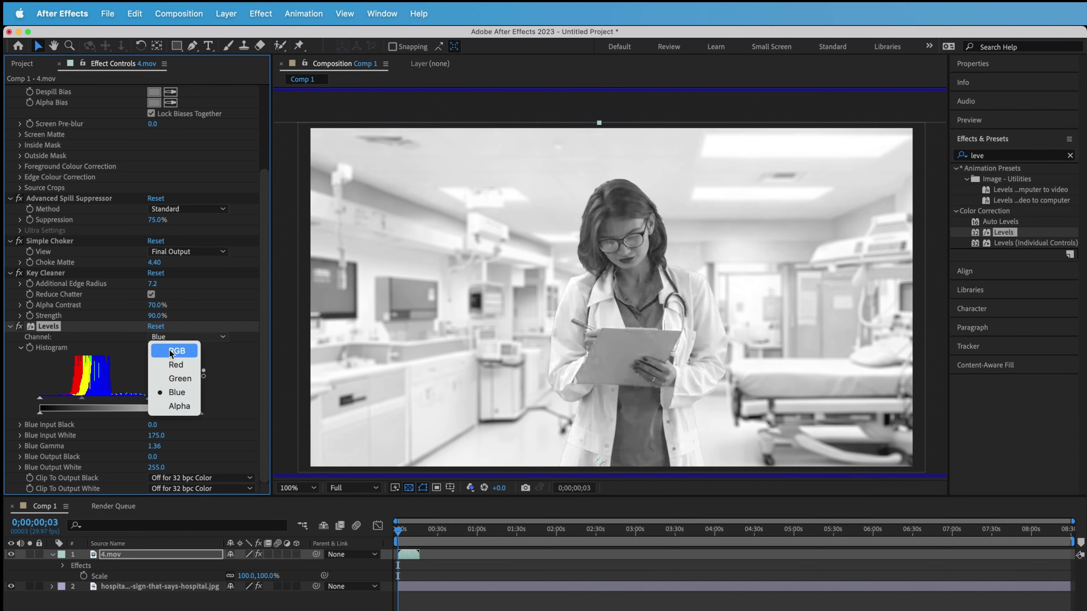
pyautogui.click(171, 352)
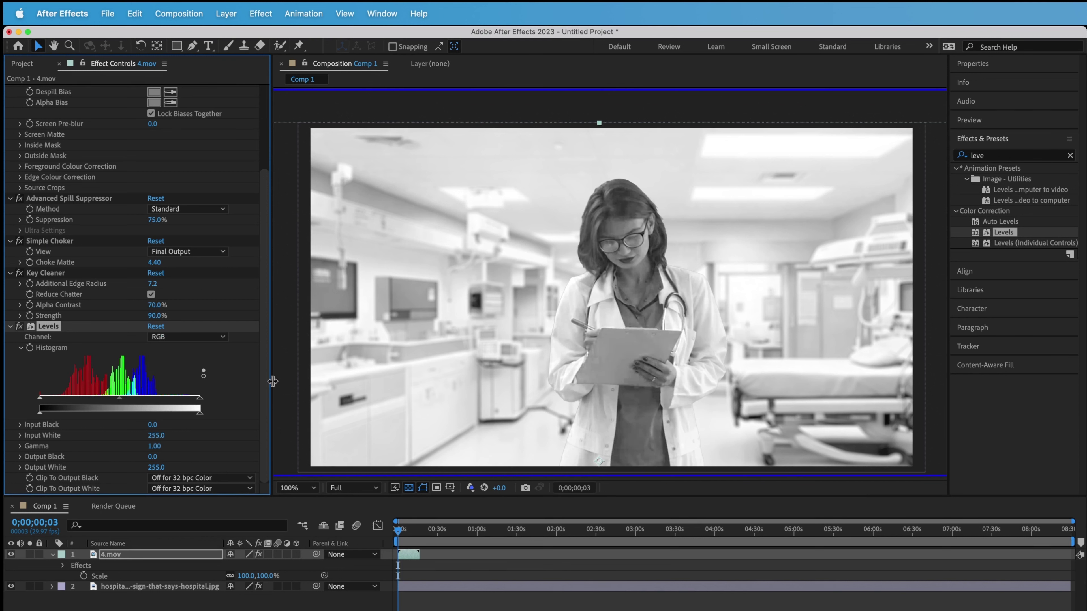
pyautogui.click(471, 488)
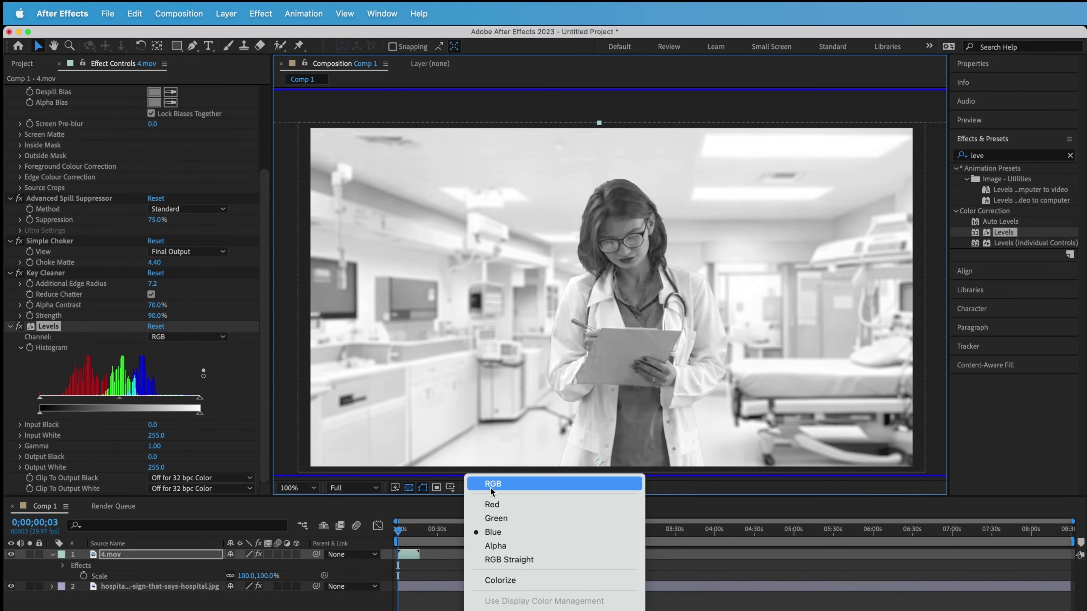
pyautogui.click(491, 485)
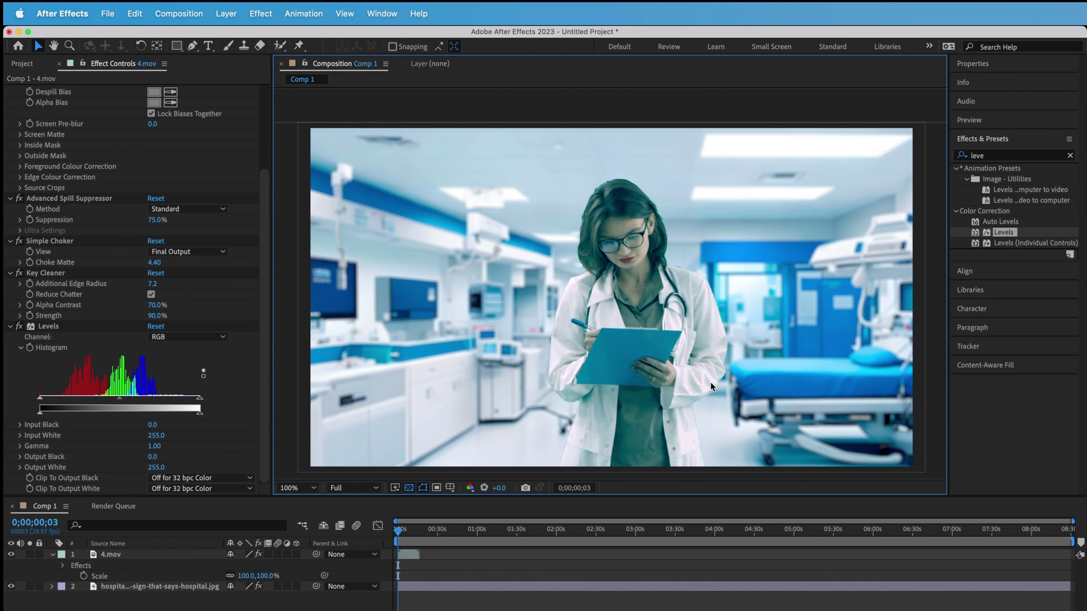
# - Preview only the green channel and switch the Levels Channel to Green
pyautogui.click(470, 488)
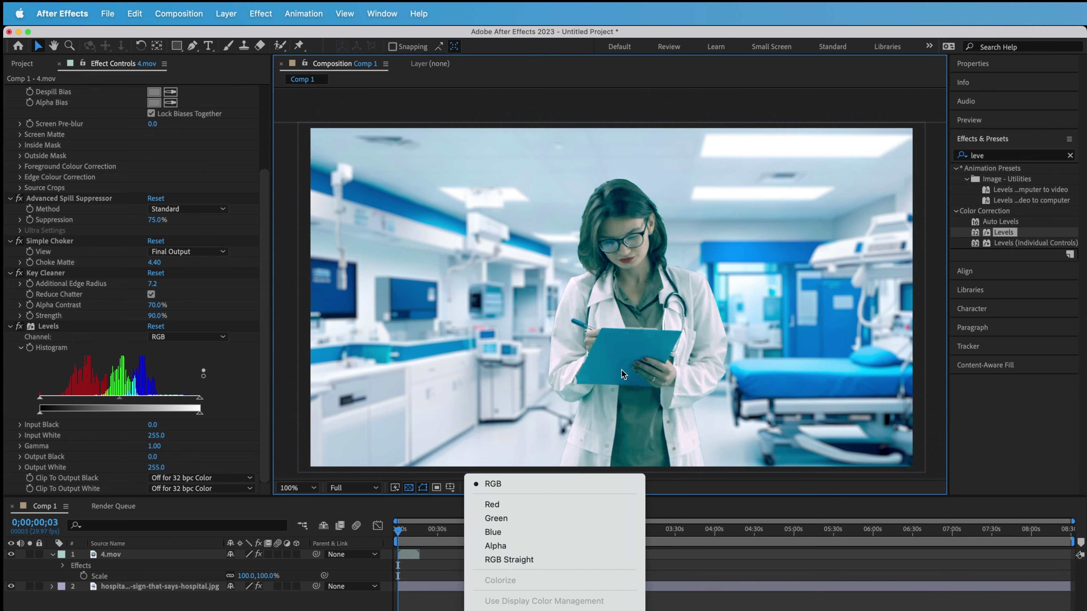
pyautogui.click(496, 519)
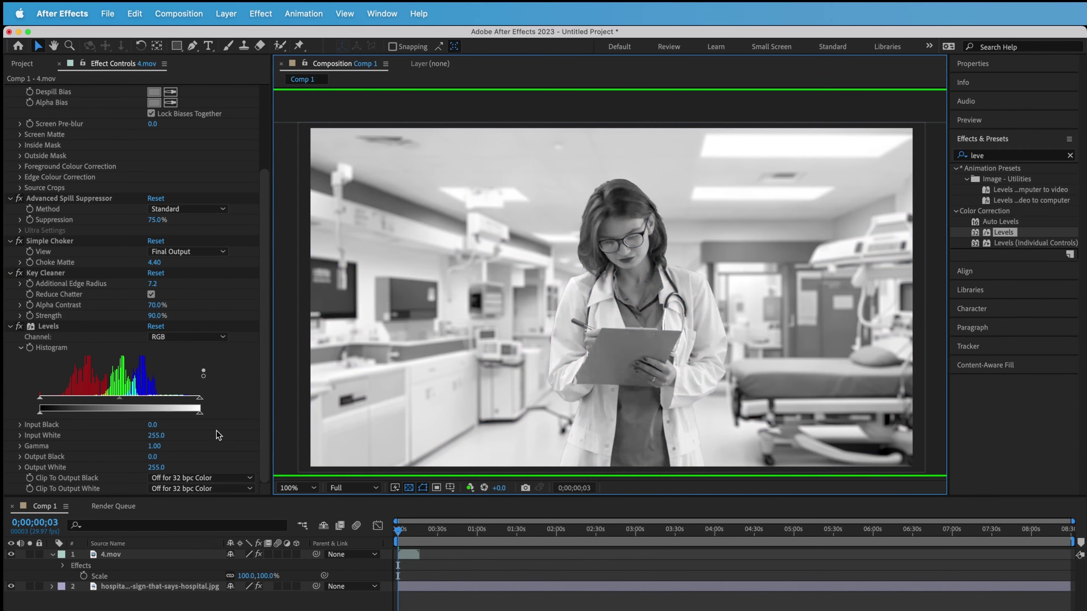
pyautogui.click(171, 338)
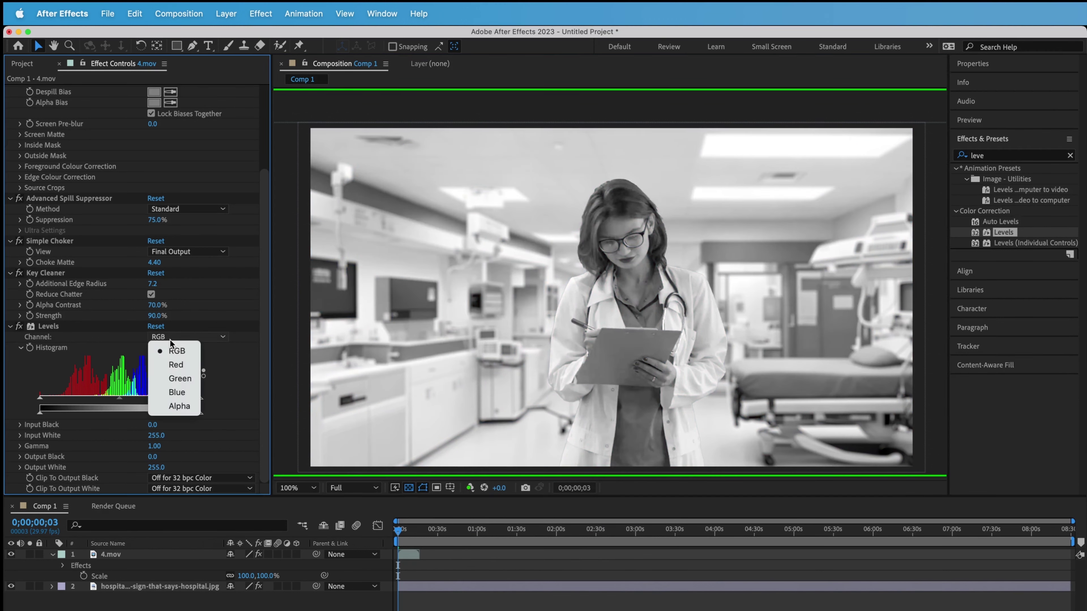
pyautogui.click(171, 378)
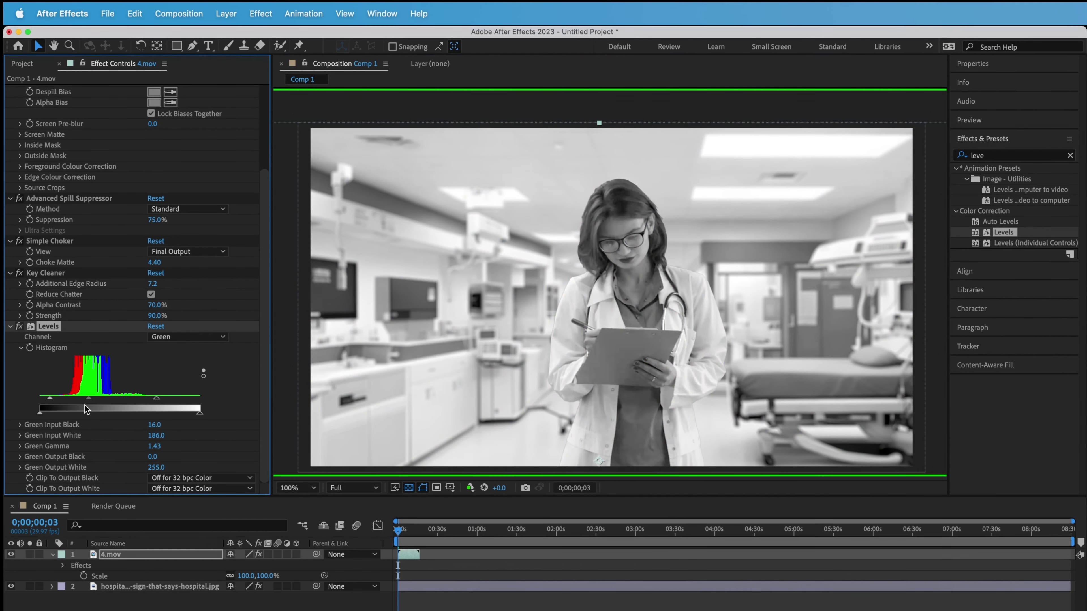
# - Lower the Green Gamma to 1.12 and return the viewer to full RGB colour
pyautogui.moveTo(89, 400); pyautogui.dragTo(94, 402)
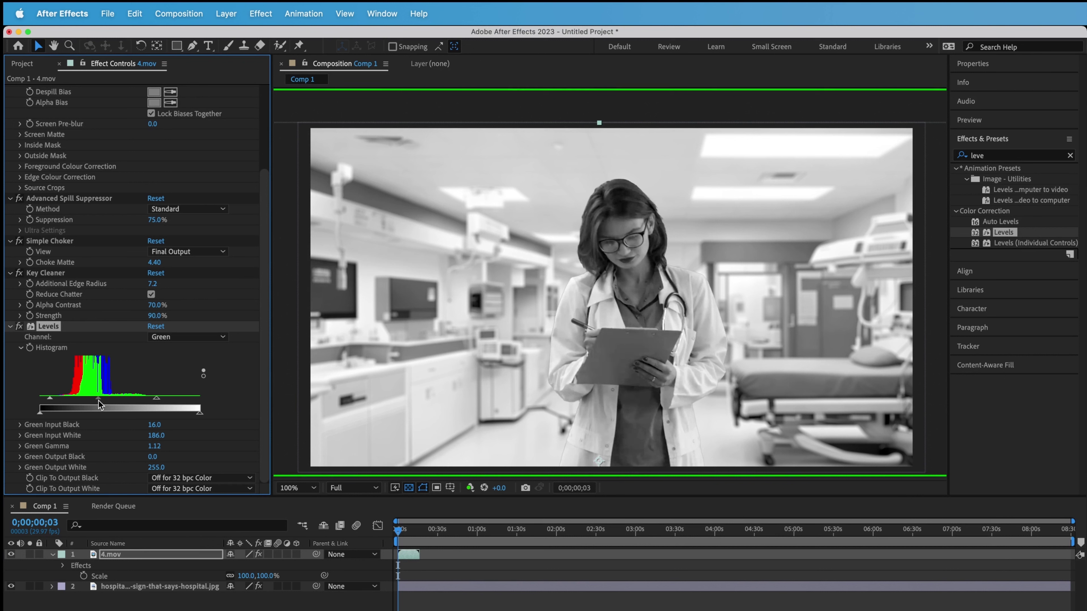
pyautogui.moveTo(99, 401); pyautogui.dragTo(98, 399)
pyautogui.click(473, 489)
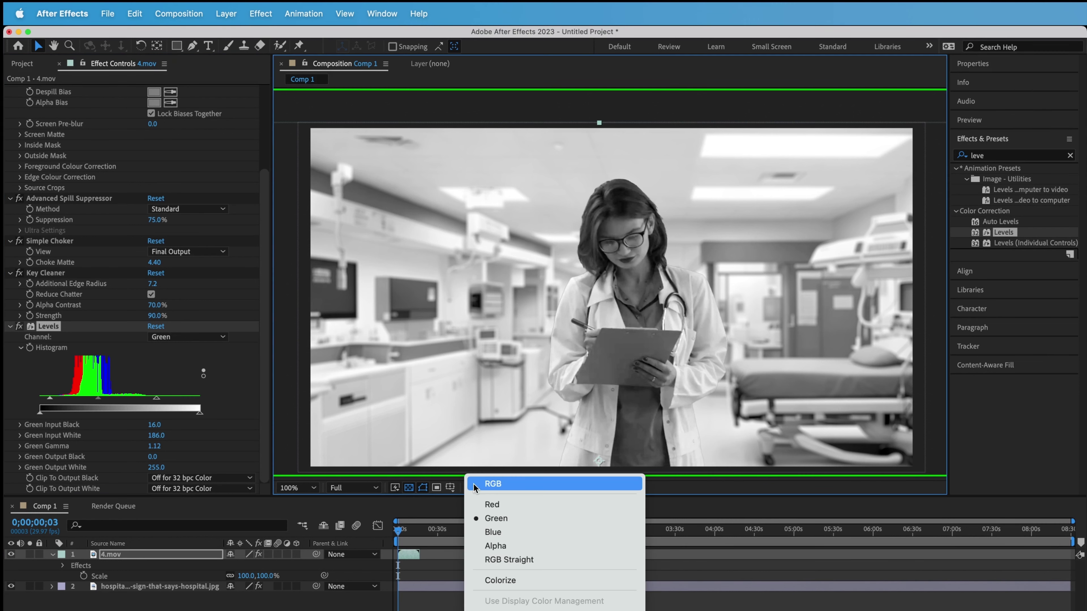
pyautogui.click(496, 486)
pyautogui.click(759, 557)
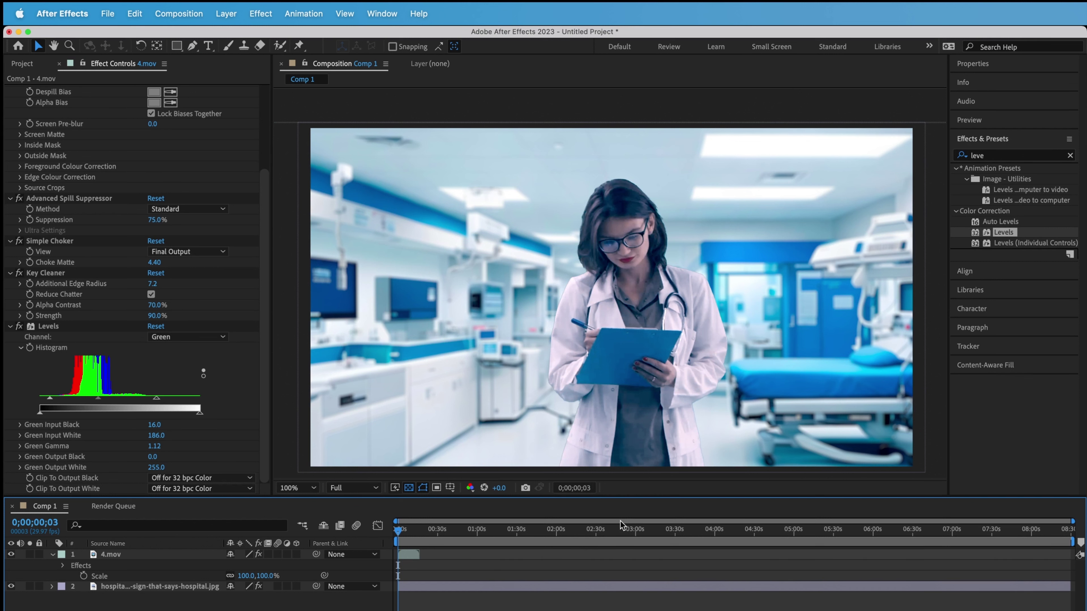
# - Move the playhead to 0;00;00;00 and select the Levels effect on 4.mov
pyautogui.click(398, 529)
pyautogui.click(62, 328)
pyautogui.click(456, 507)
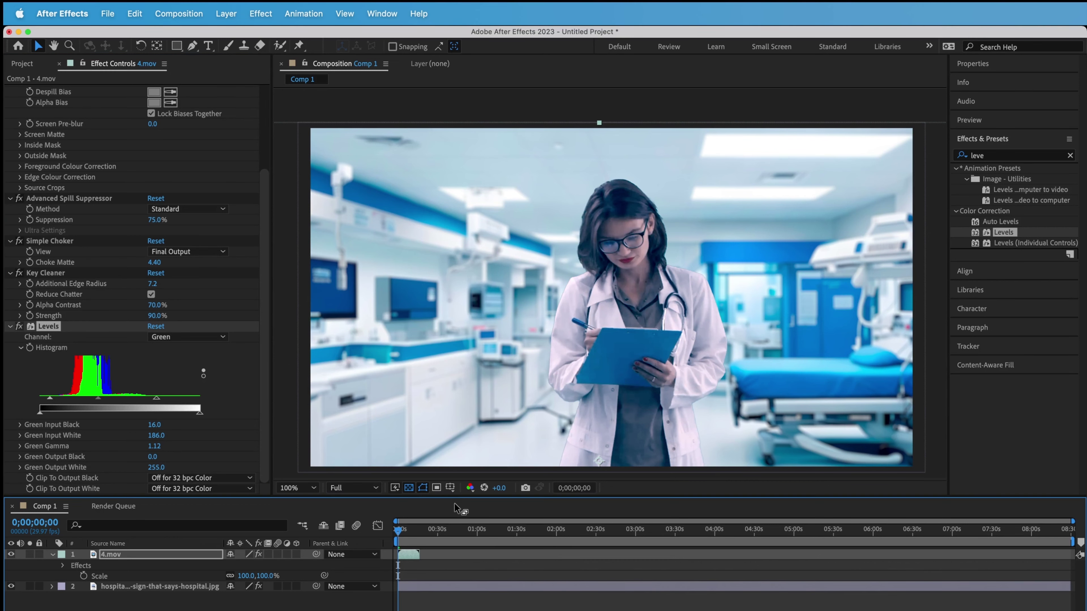